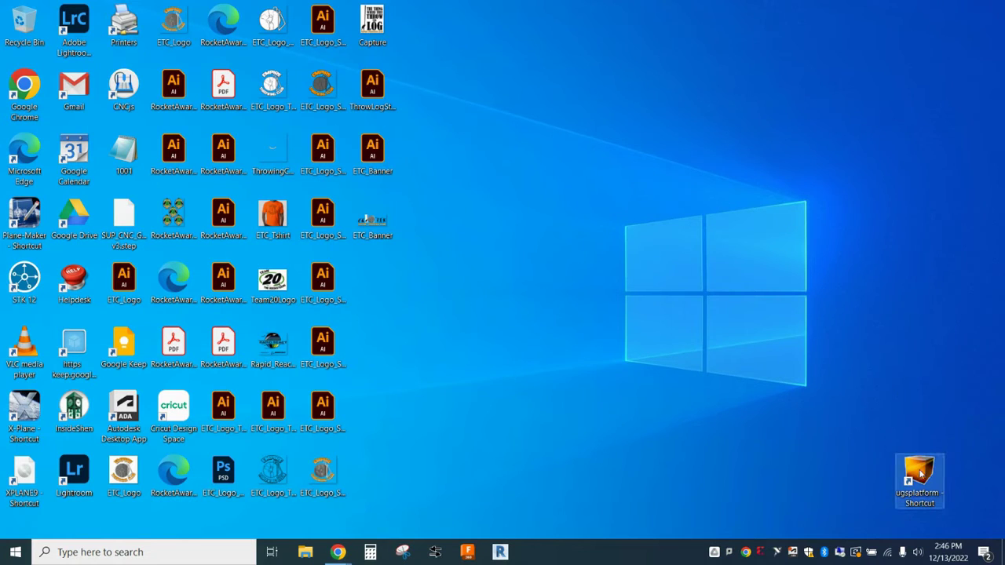
# Step: Launch the MillRight G Code Sender from its ugsplatform shortcut and connect it to the CNC machine on COM5
pyautogui.doubleClick(922, 473)
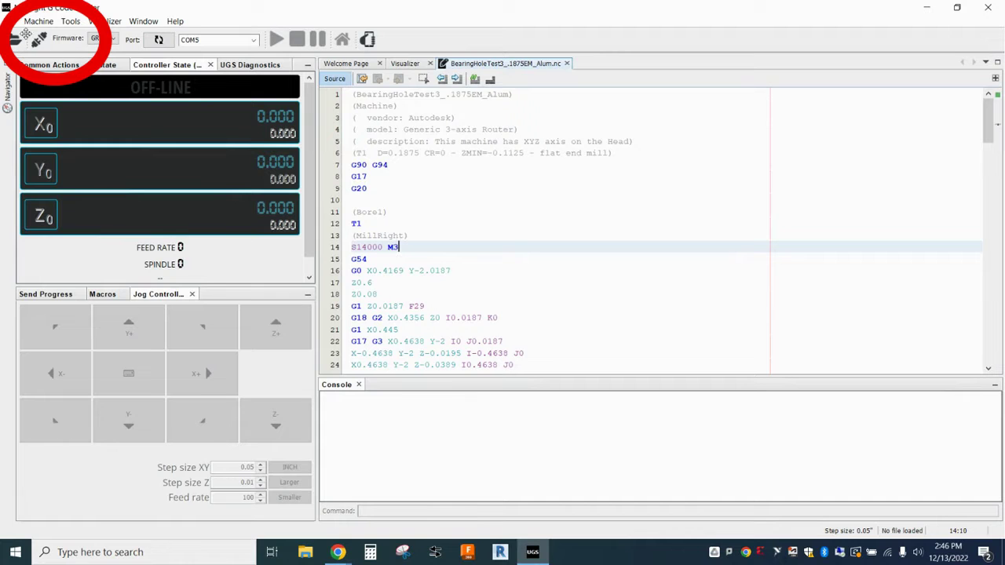
pyautogui.click(37, 42)
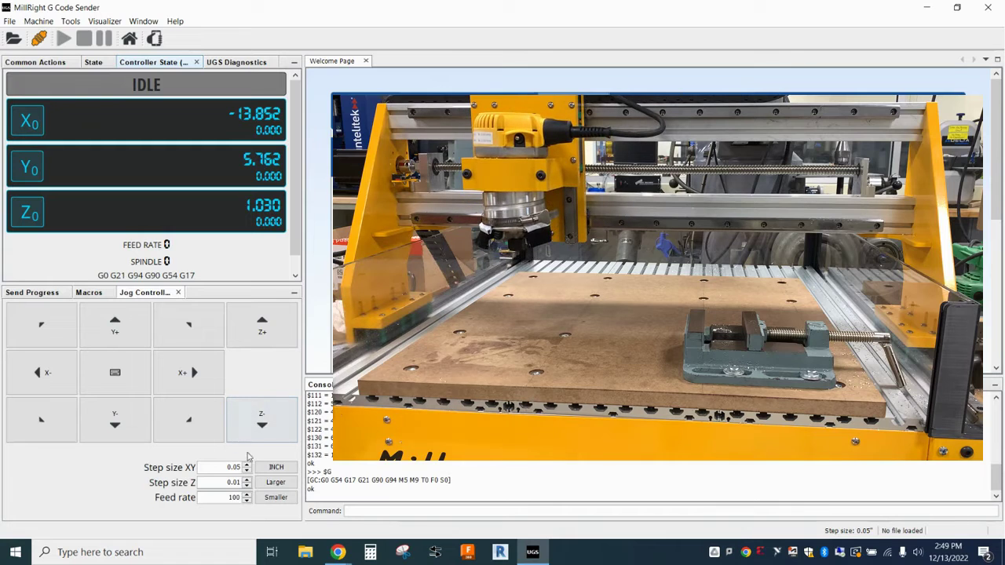
# Step: Switch the jog units to millimetres and back to inches, and set the XY step size to 1 inch
pyautogui.click(274, 467)
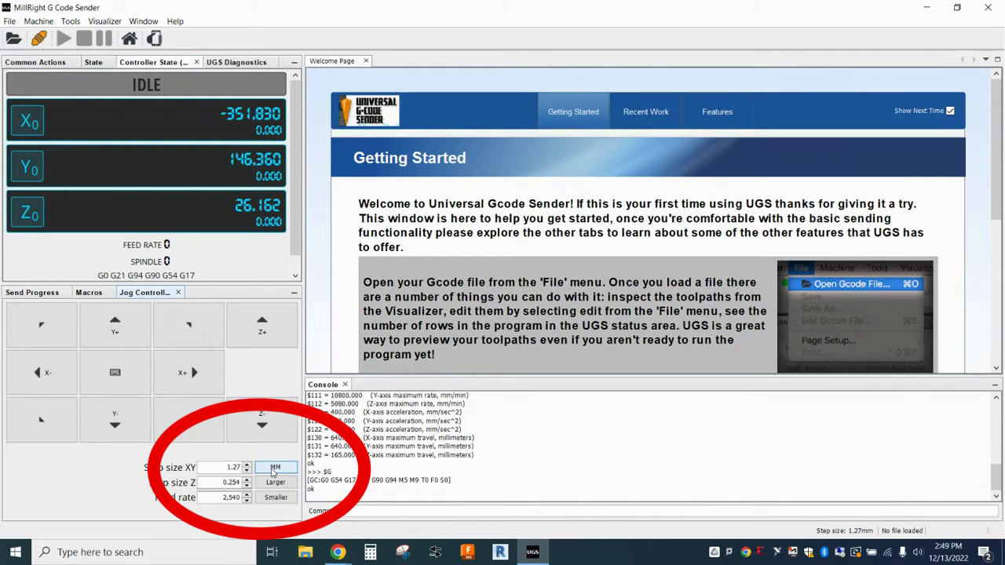
pyautogui.click(275, 467)
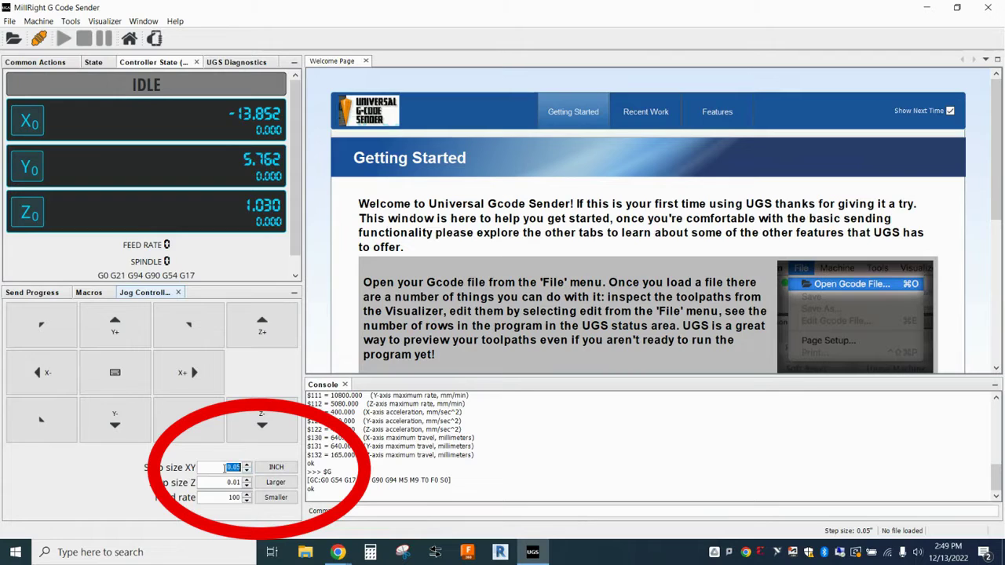
pyautogui.write('1')
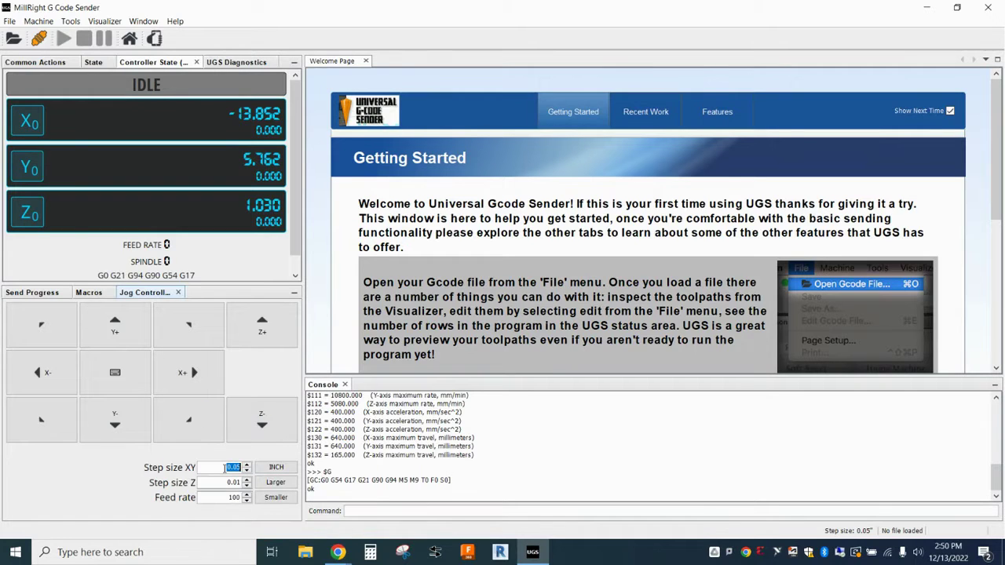
pyautogui.press('Return')
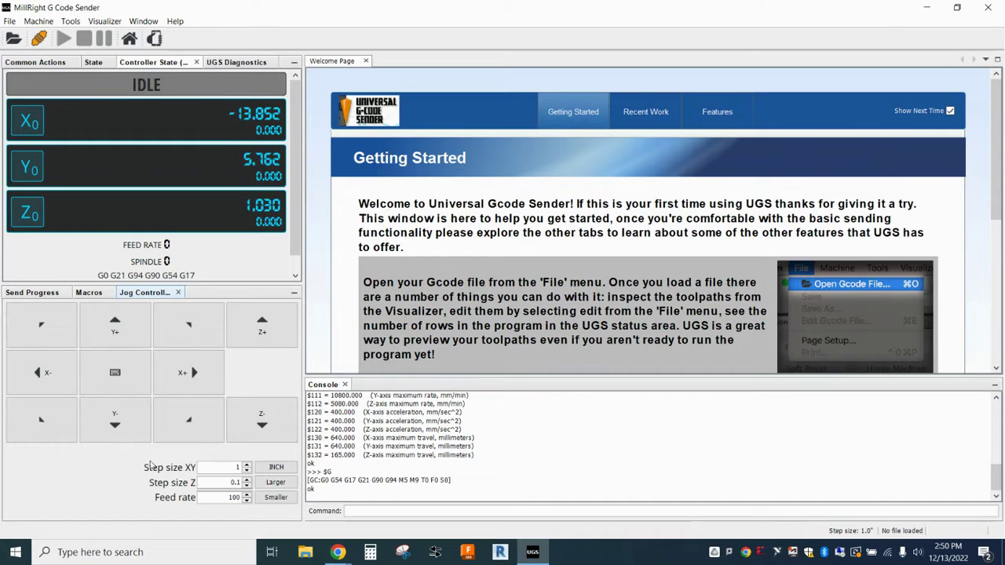
# Step: Jog the machine back and forth along the X axis in 1-inch steps
pyautogui.click(43, 374)
pyautogui.click(43, 374)
pyautogui.click(184, 377)
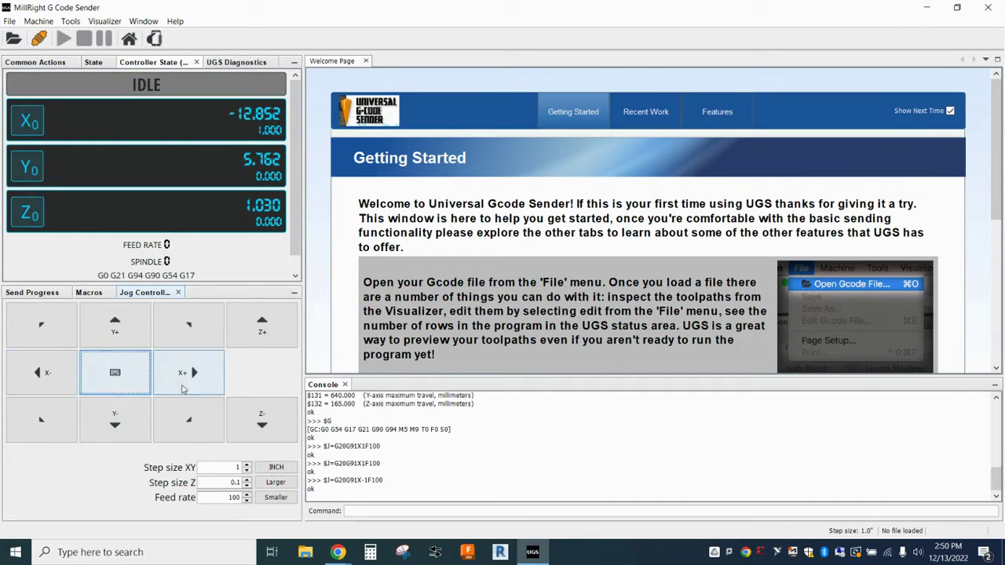
# Step: Set the XY step size to 10 inches and jog the machine in +X and repeatedly in −X
pyautogui.click(221, 466)
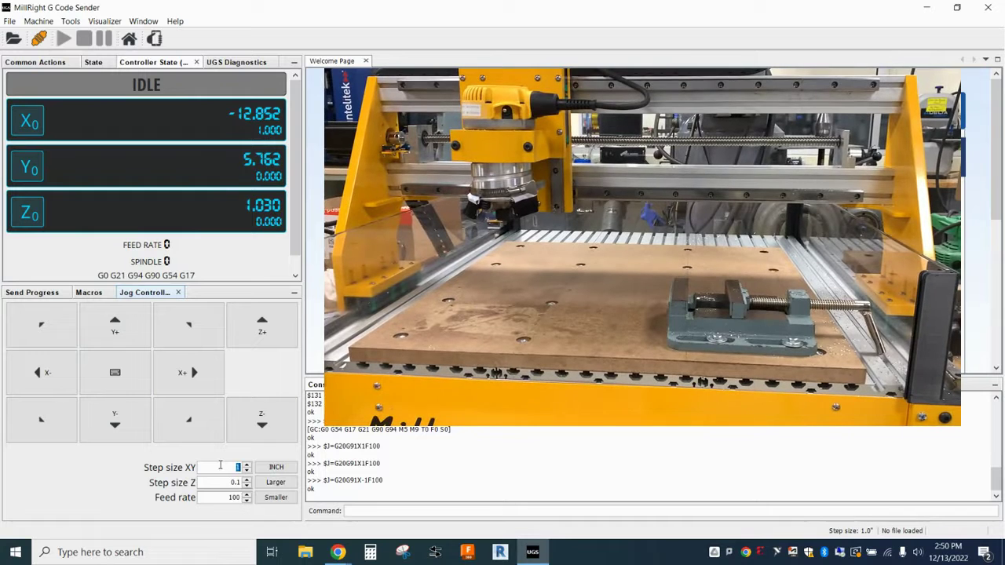
pyautogui.write('10')
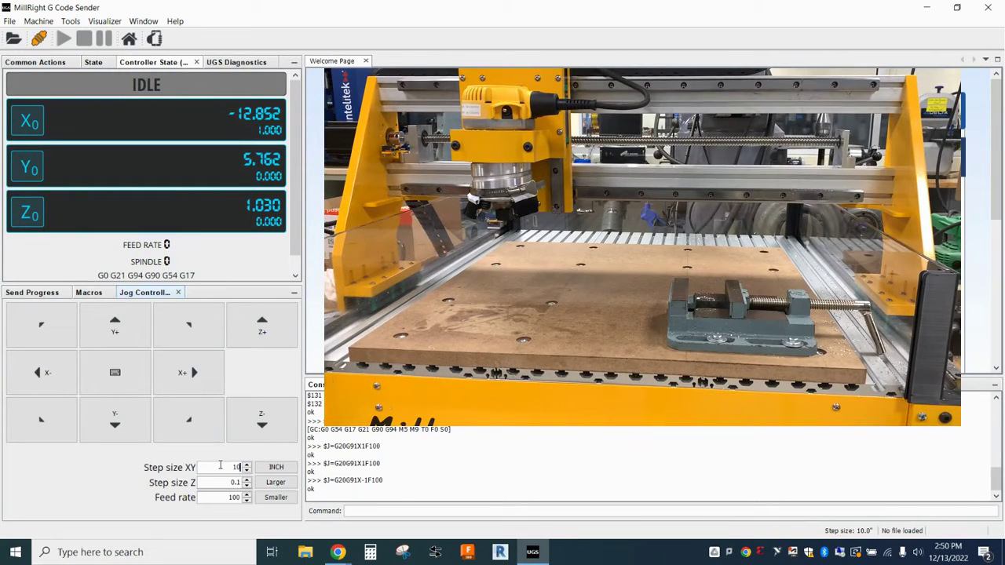
pyautogui.click(193, 374)
pyautogui.click(49, 382)
pyautogui.click(49, 375)
pyautogui.click(49, 375)
pyautogui.click(49, 375)
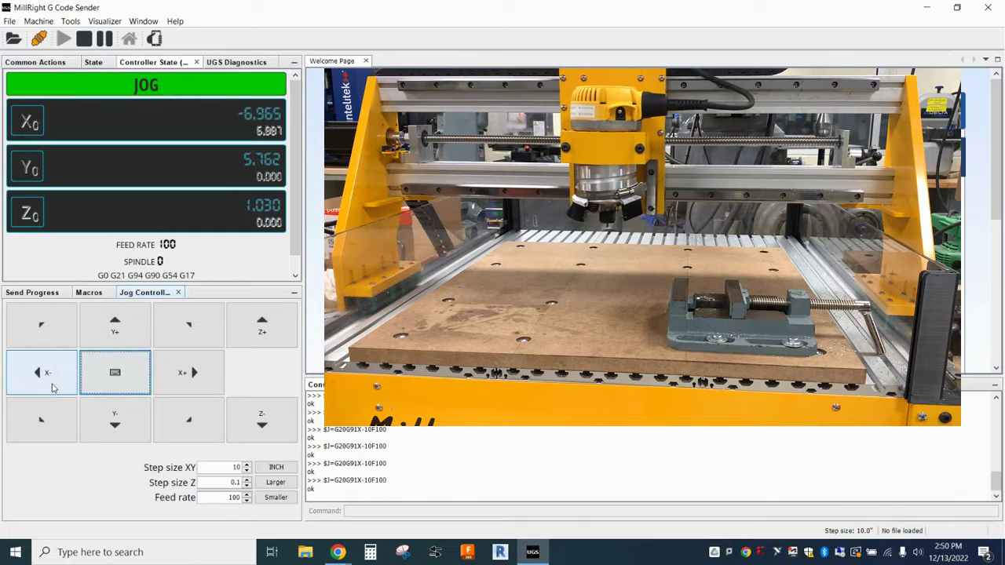
# Step: Jog the spindle continuously in the +X direction towards the vise
pyautogui.doubleClick(223, 468)
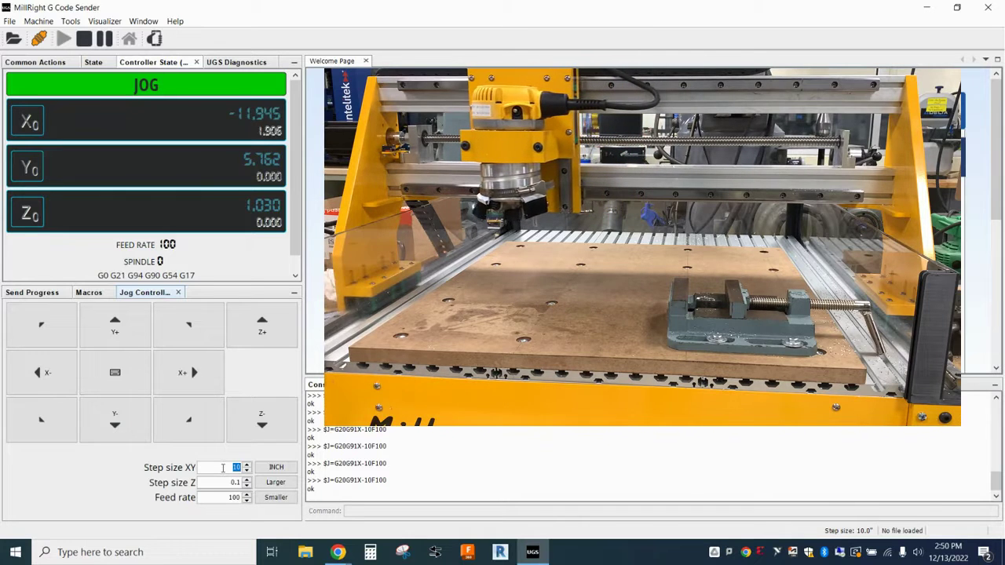
pyautogui.click(114, 372)
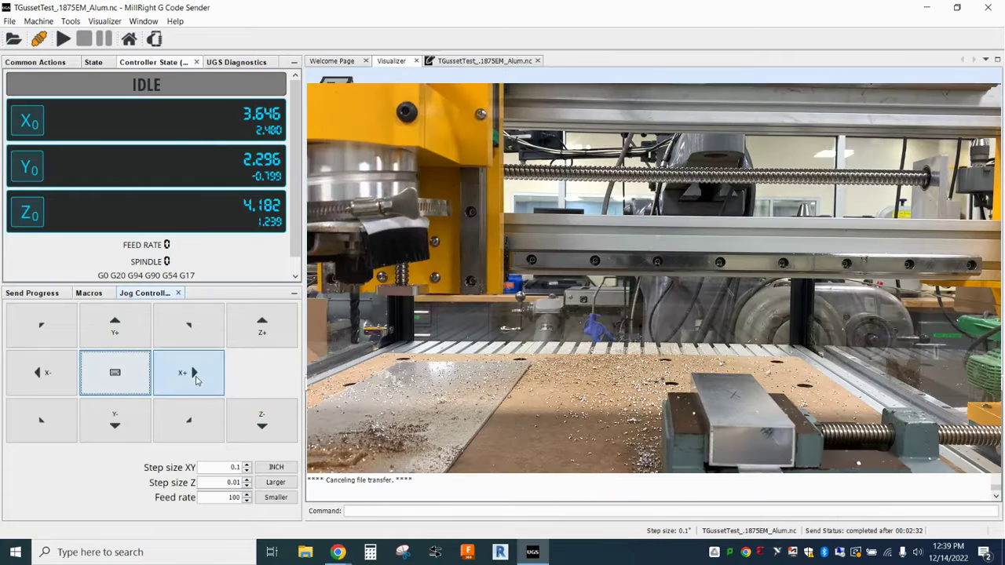
pyautogui.click(195, 378)
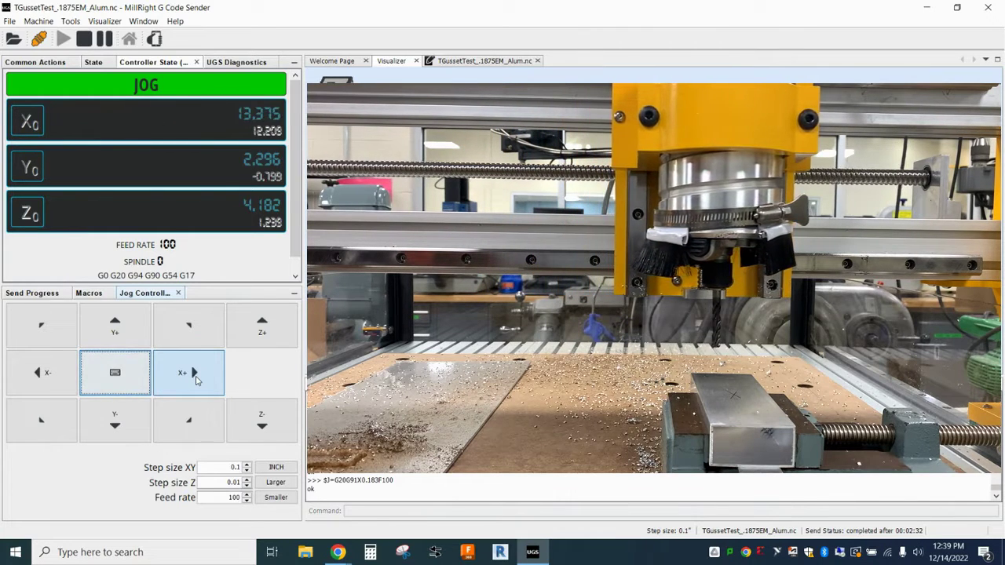
pyautogui.click(195, 379)
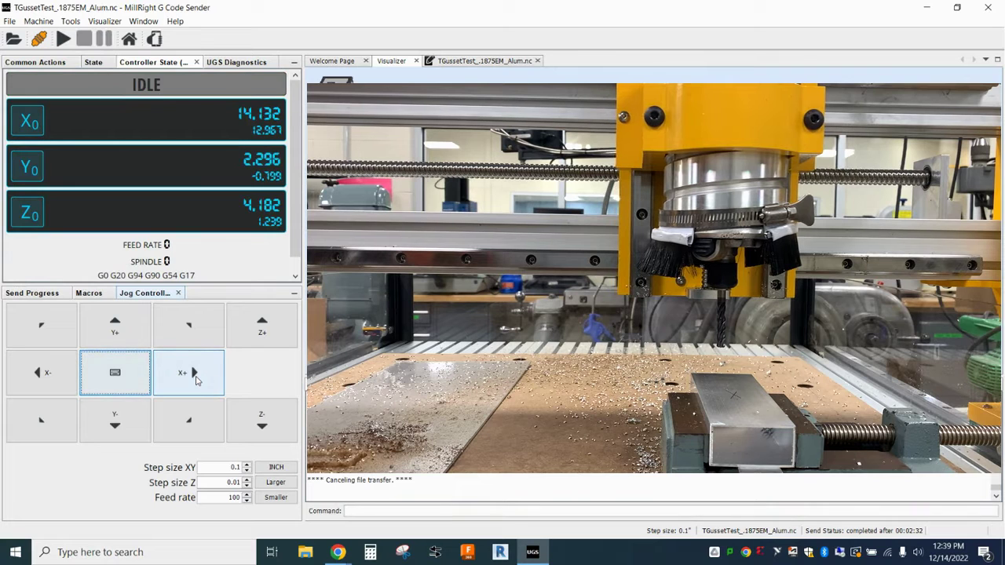
pyautogui.click(196, 379)
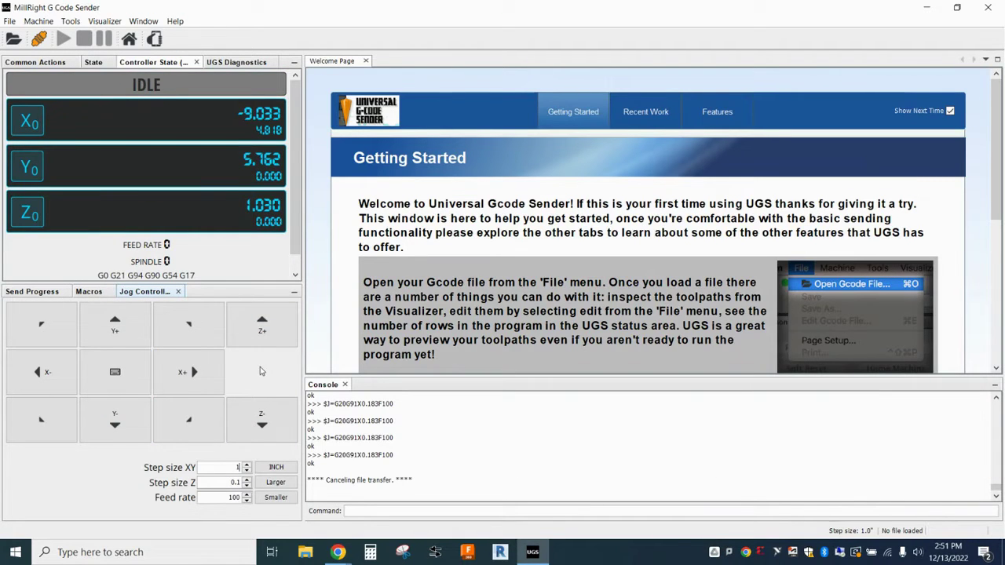
# Step: Set the XY step size to 0.1 inch and the Z step size to 0.01 inch
pyautogui.doubleClick(226, 467)
pyautogui.doubleClick(230, 482)
pyautogui.write('0.01')
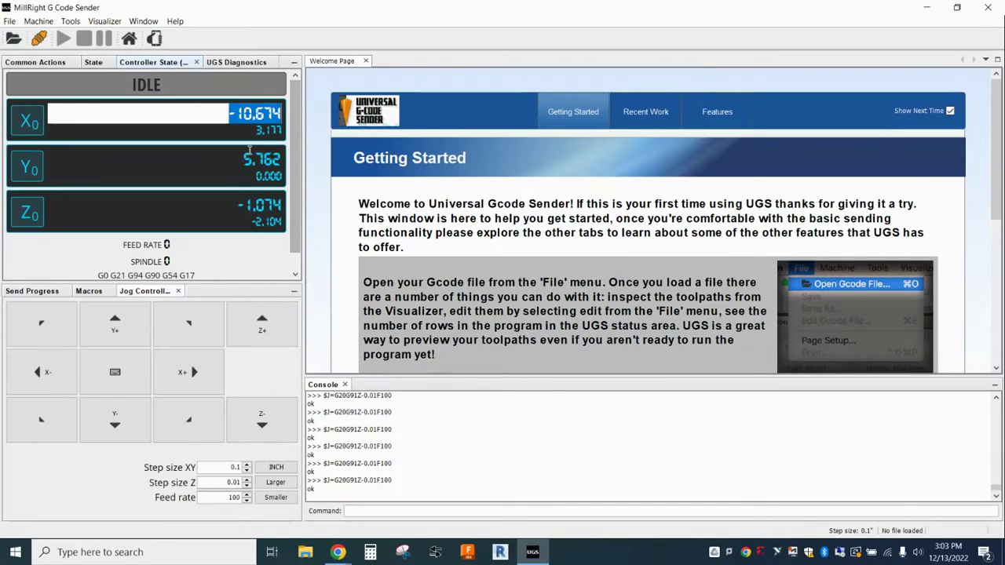
# Step: Home the machine using the common actions
pyautogui.click(173, 100)
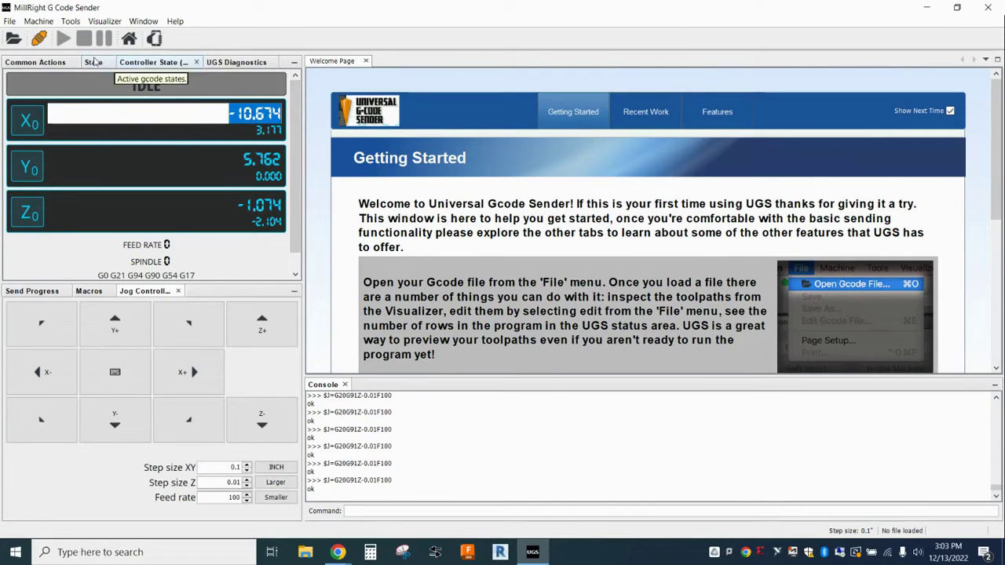
pyautogui.click(49, 64)
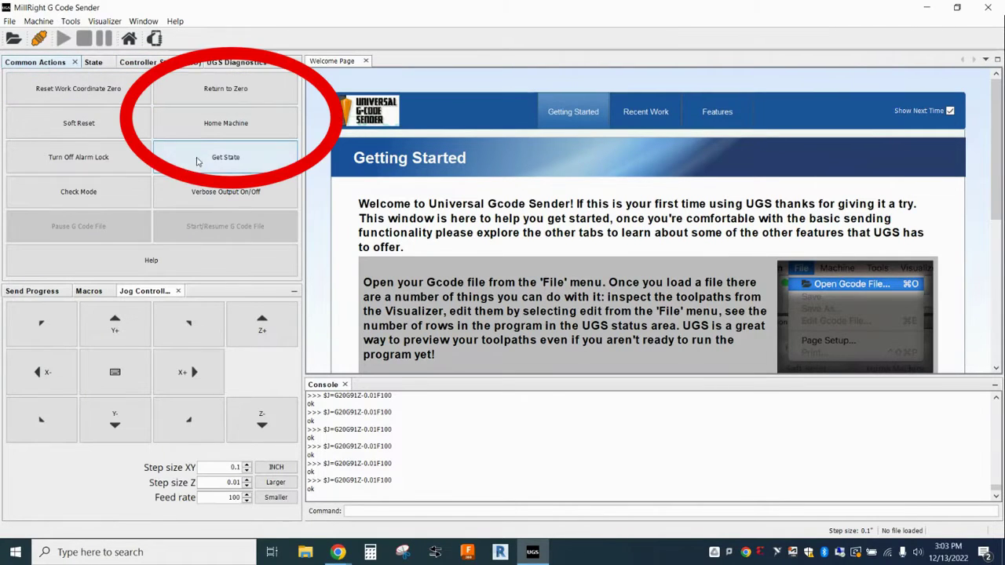
pyautogui.click(230, 128)
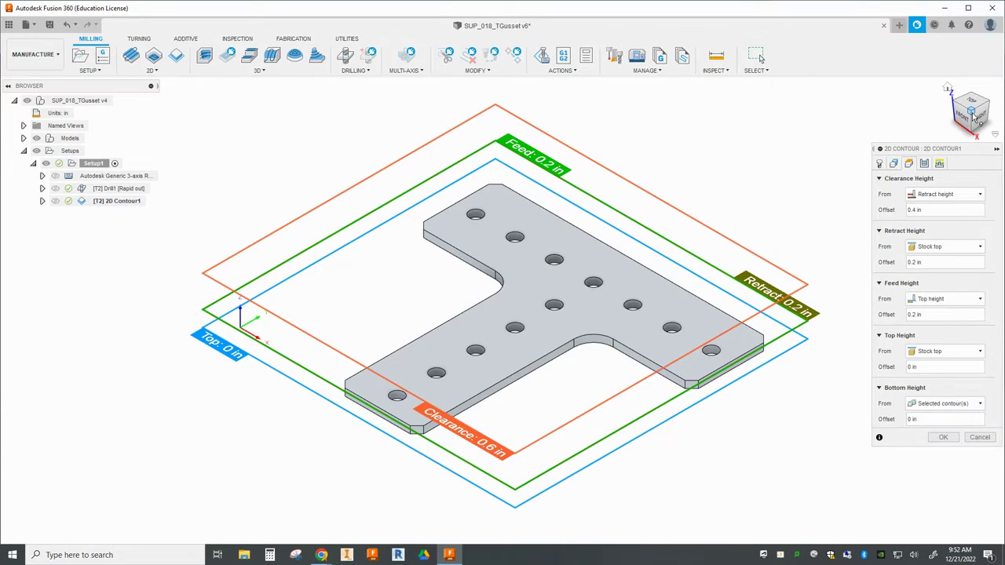
# Step: In Autodesk Fusion 360, examine the 2D Contour's clearance, retract, feed and top height planes around the T-gusset
pyautogui.moveTo(974, 114); pyautogui.dragTo(959, 124)
pyautogui.press('F6')
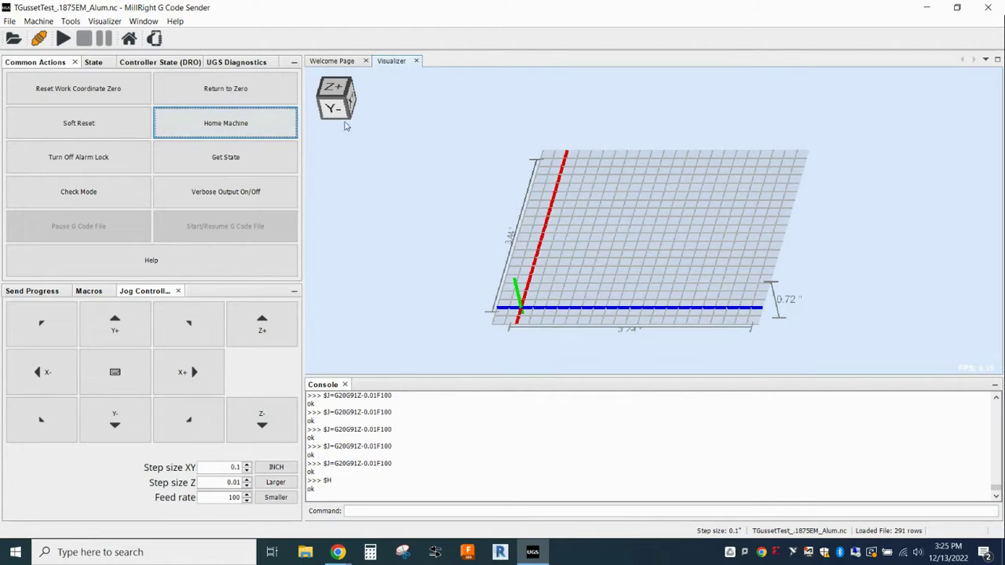
# Step: Show the controller state in the G-code sender and jog the homed machine 0.4 inch in +X and two 0.1-inch steps in −Y
pyautogui.click(178, 63)
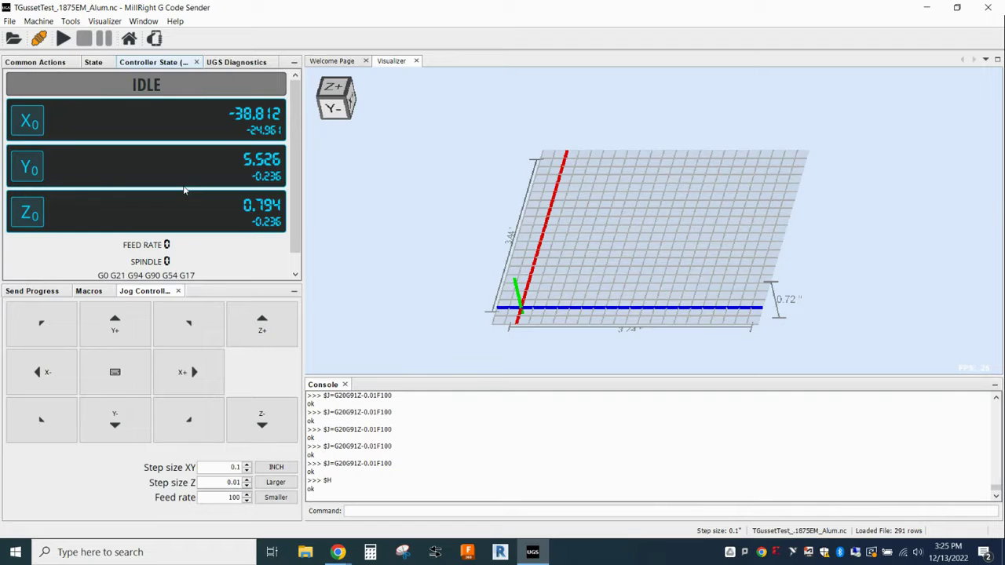
pyautogui.click(194, 372)
pyautogui.click(193, 372)
pyautogui.click(193, 372)
pyautogui.click(193, 372)
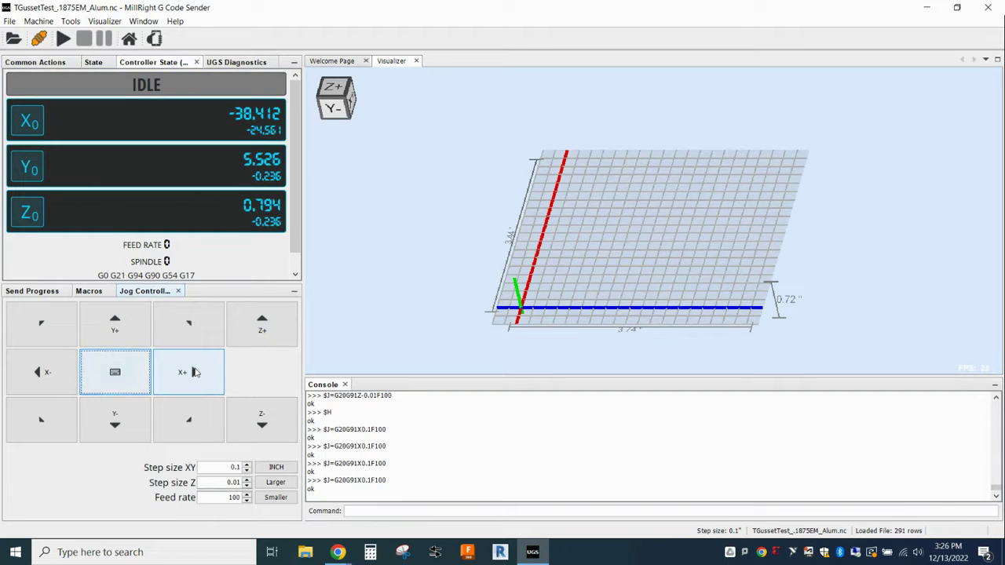
pyautogui.click(117, 422)
pyautogui.click(115, 430)
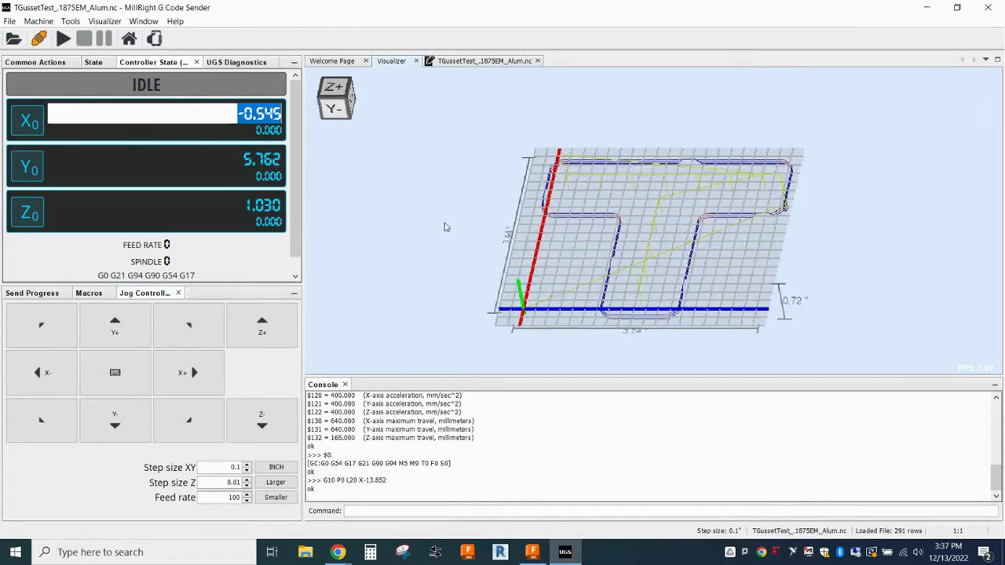
# Step: Examine the axes and toolpaths of TGussetTest_.1875EM_Alum.nc and BearingHoleTest6_.25EM_Alum.nc from several angles in the visualizer
pyautogui.moveTo(445, 227)
pyautogui.mouseDown()
pyautogui.moveTo(455, 217)
pyautogui.moveTo(430, 227)
pyautogui.mouseUp()
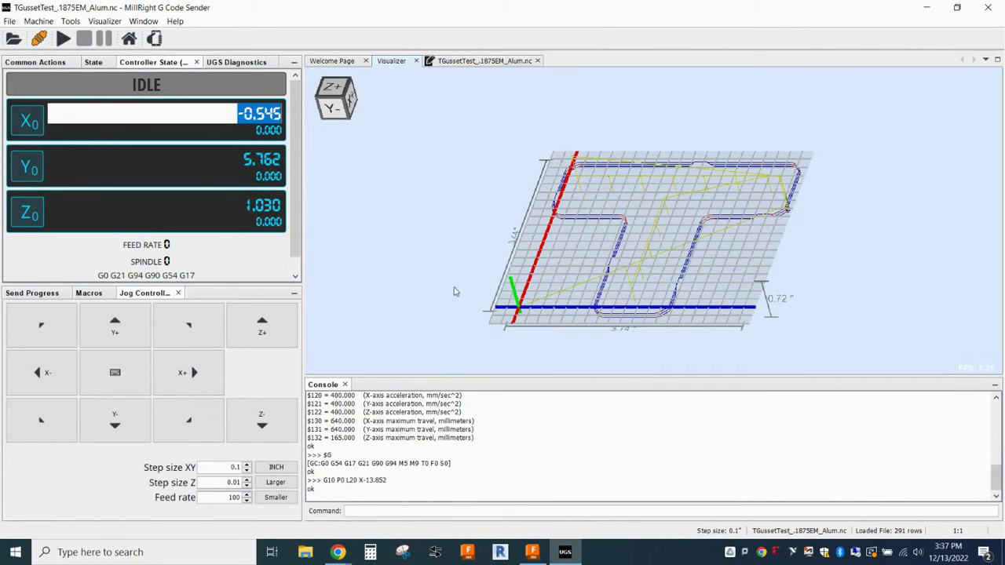
pyautogui.moveTo(448, 288)
pyautogui.mouseDown()
pyautogui.moveTo(445, 305)
pyautogui.moveTo(444, 292)
pyautogui.mouseUp()
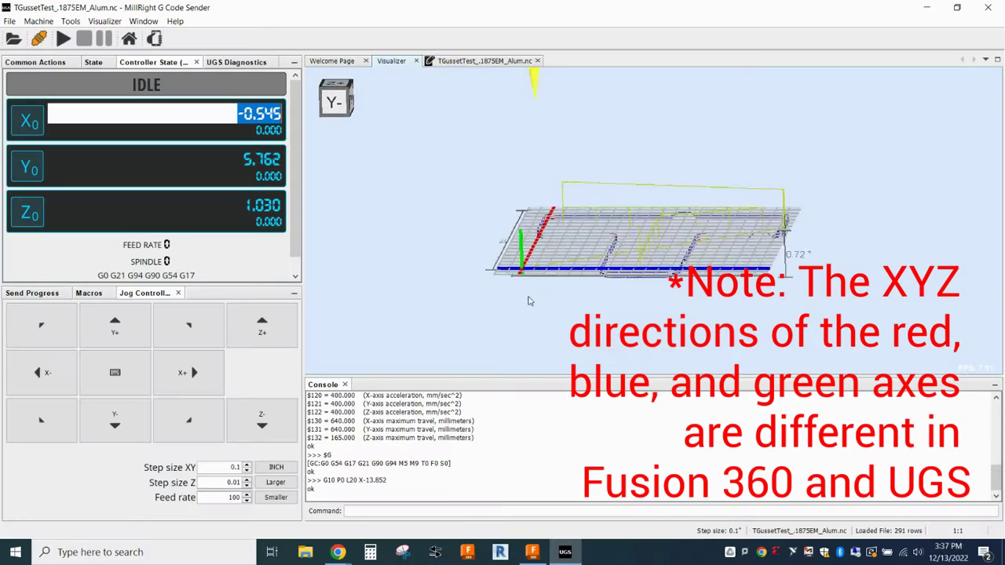
pyautogui.moveTo(531, 298); pyautogui.dragTo(430, 279)
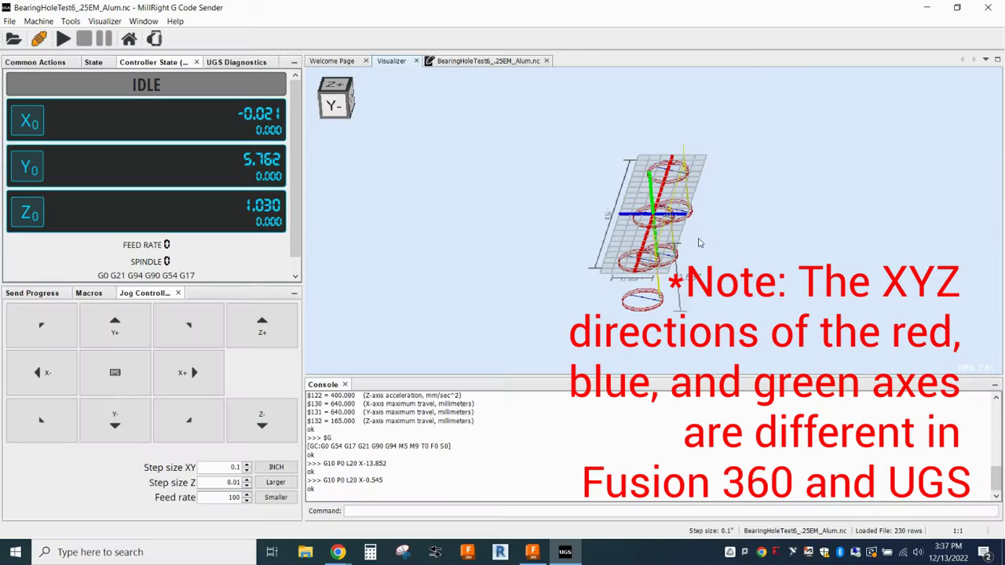
pyautogui.moveTo(706, 252); pyautogui.dragTo(672, 250)
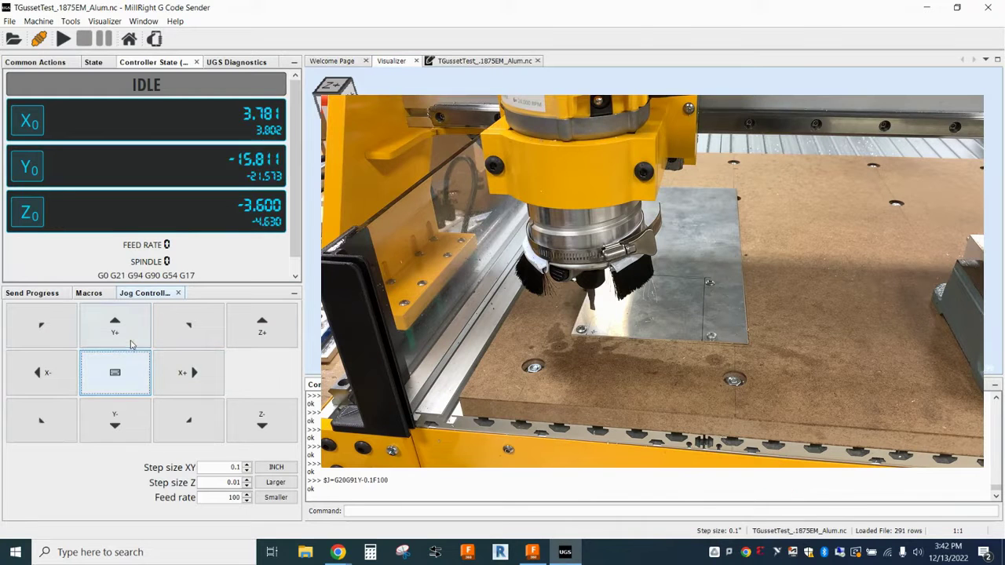
# Step: Jog the tool in +Y and back in −Y near the plate's front corner in 0.1-inch steps
pyautogui.click(131, 343)
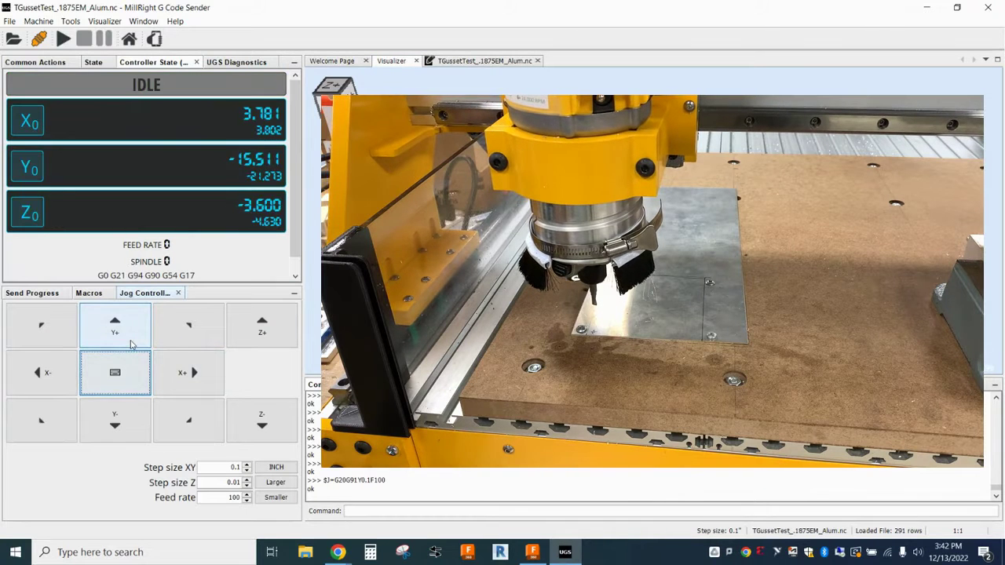
pyautogui.click(114, 422)
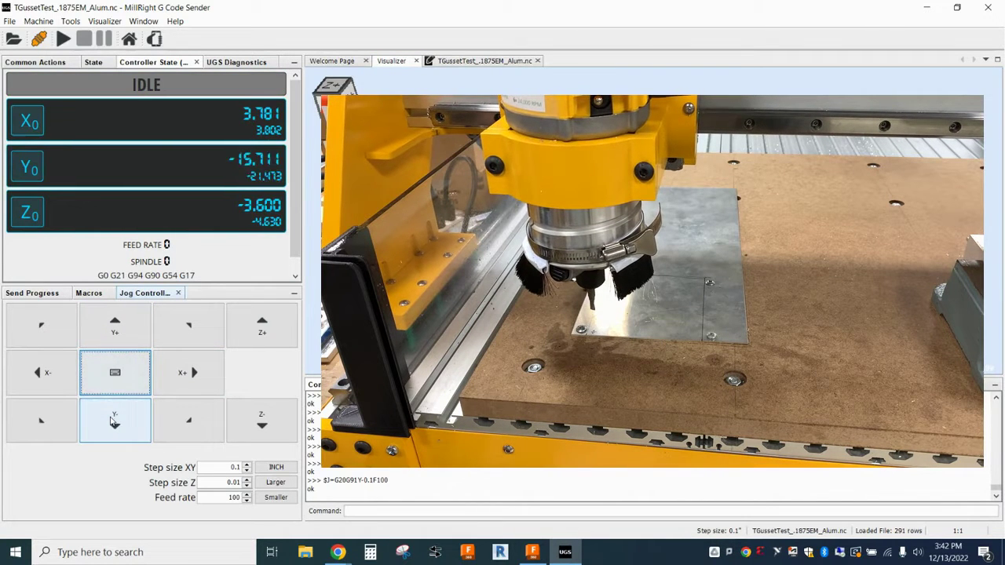
pyautogui.click(114, 421)
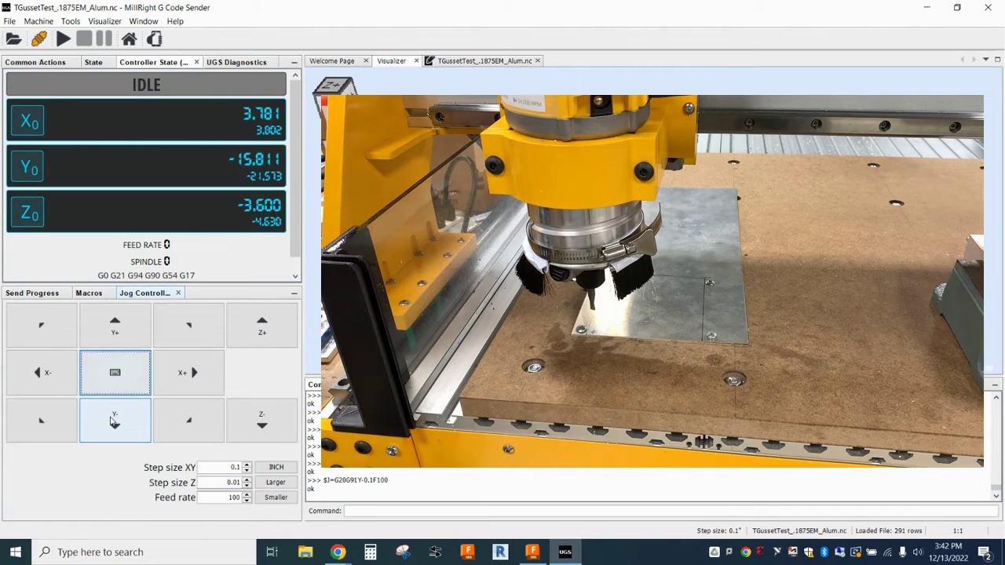
# Step: Lower the tool 0.08 inch towards the plate's surface in 0.01-inch Z steps
pyautogui.click(246, 428)
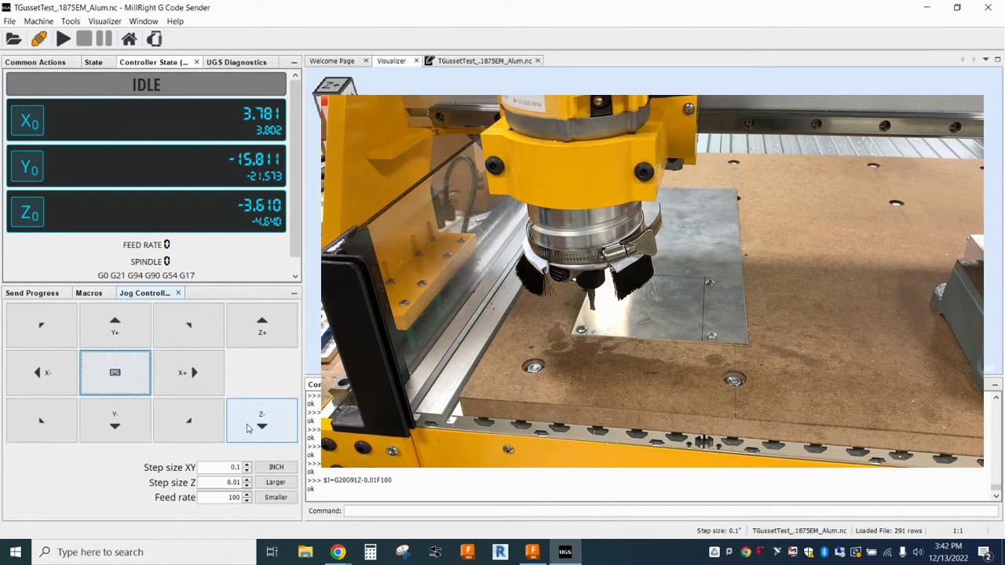
pyautogui.click(246, 427)
pyautogui.click(247, 428)
pyautogui.click(246, 427)
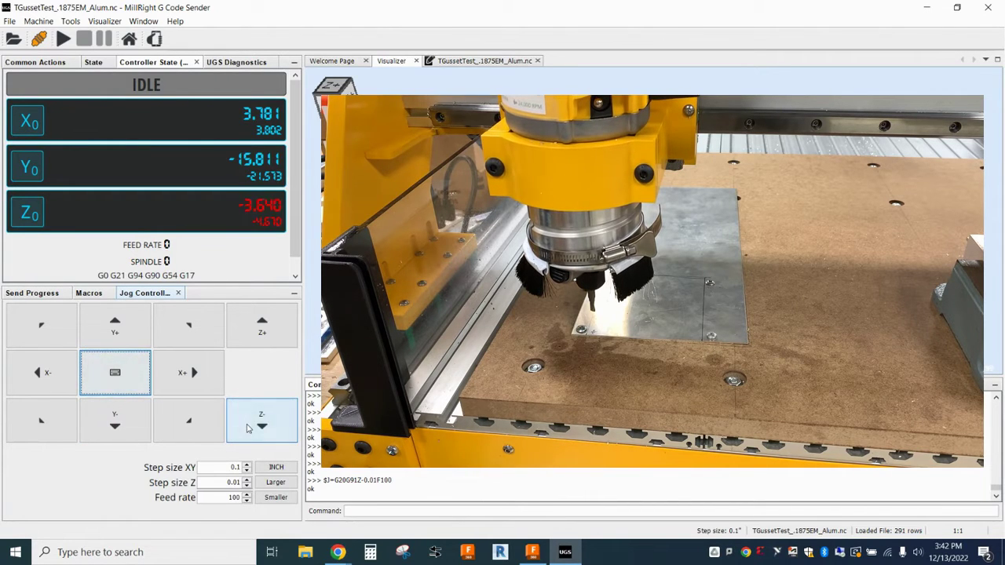
pyautogui.click(246, 428)
pyautogui.click(247, 428)
pyautogui.click(247, 428)
pyautogui.click(247, 428)
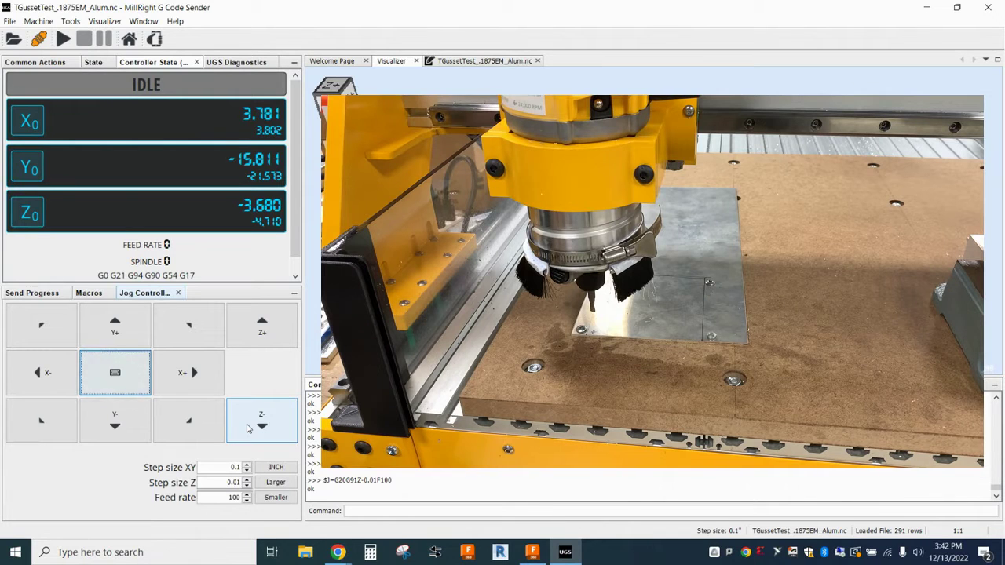
# Step: Zero the Y and X work axes at the plate's front corner, and lower the tool 0.6 inch in 0.1-inch Z steps
pyautogui.click(28, 167)
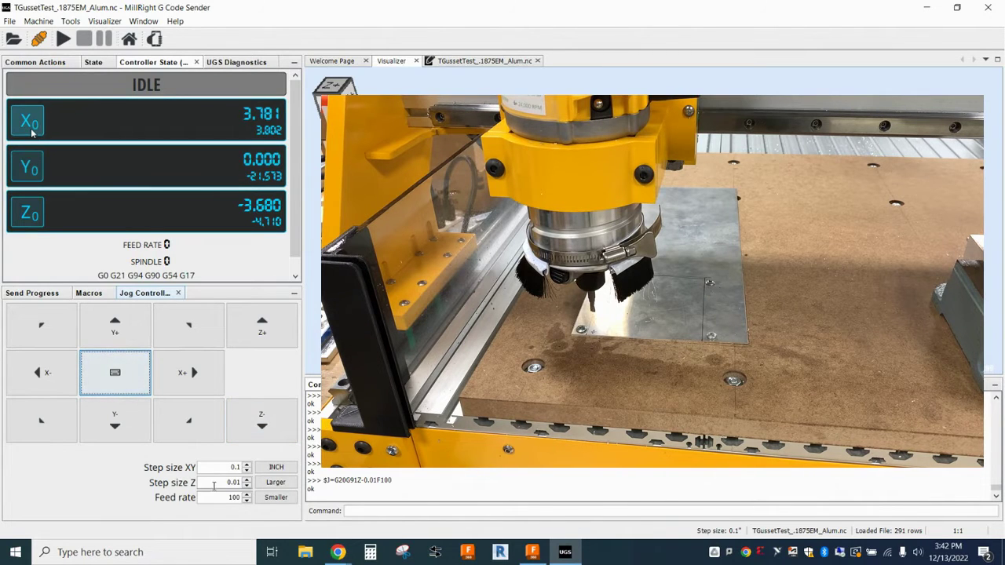
pyautogui.click(31, 132)
pyautogui.click(214, 484)
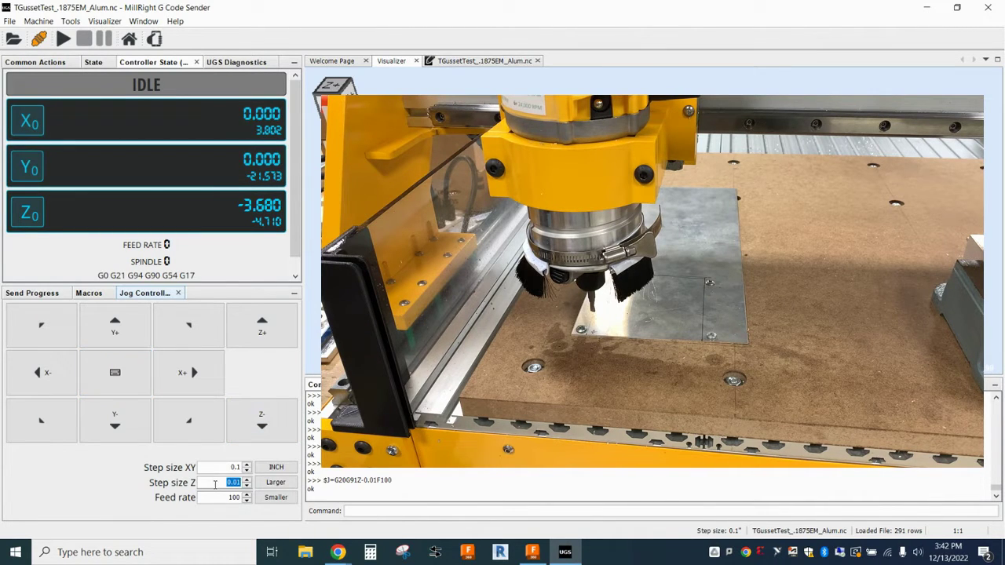
pyautogui.write('0.1')
pyautogui.click(260, 422)
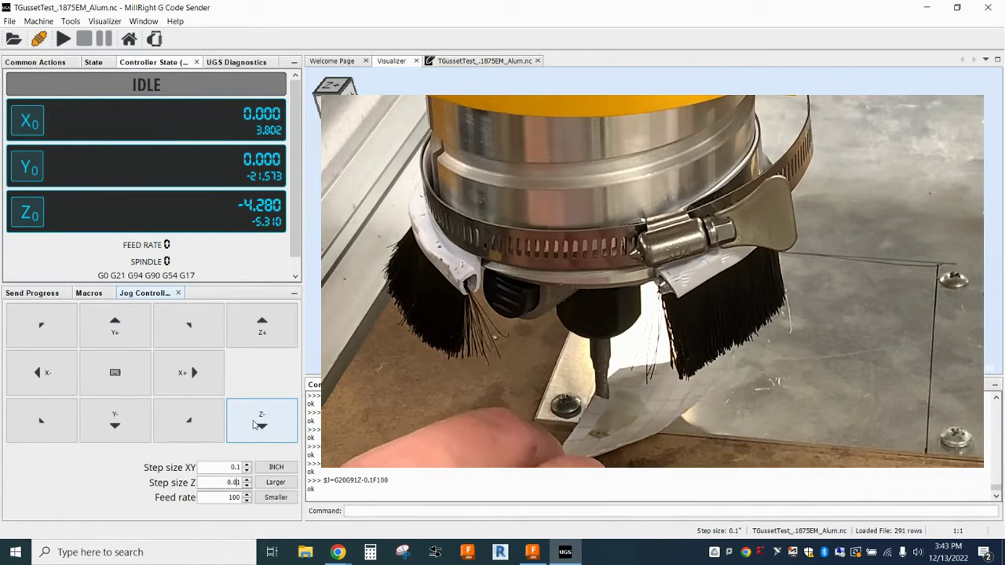
# Step: Lower the tool 0.18 inch onto the paper on the plate in 0.01-inch Z steps and zero the Z work axis there
pyautogui.write('1')
pyautogui.click(260, 422)
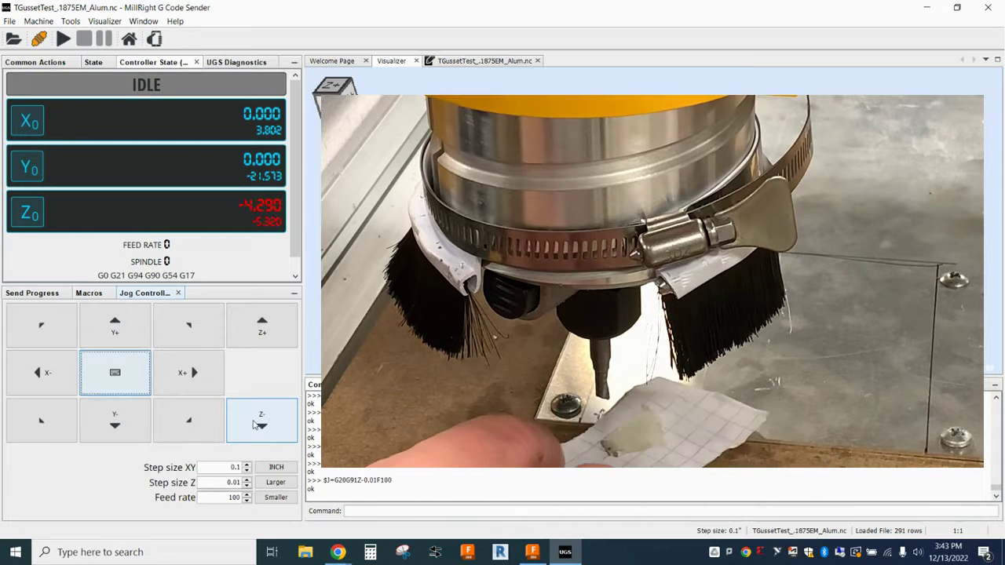
pyautogui.click(259, 422)
pyautogui.click(260, 422)
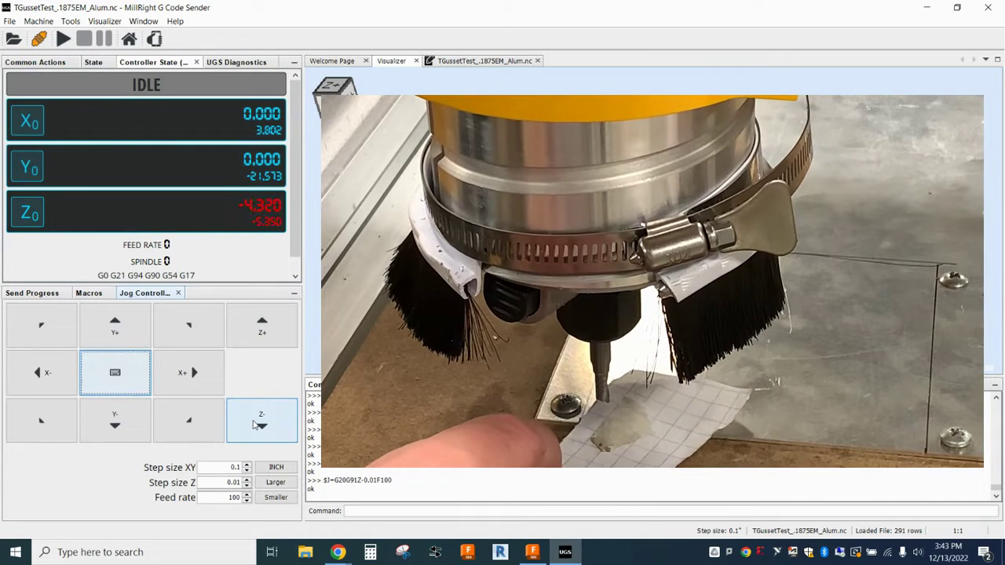
pyautogui.click(260, 422)
pyautogui.click(260, 423)
pyautogui.click(260, 423)
pyautogui.click(260, 422)
pyautogui.click(260, 422)
pyautogui.click(260, 422)
pyautogui.click(260, 422)
pyautogui.click(260, 422)
pyautogui.click(259, 422)
pyautogui.click(260, 422)
pyautogui.click(260, 422)
pyautogui.click(260, 422)
pyautogui.click(260, 422)
pyautogui.click(260, 422)
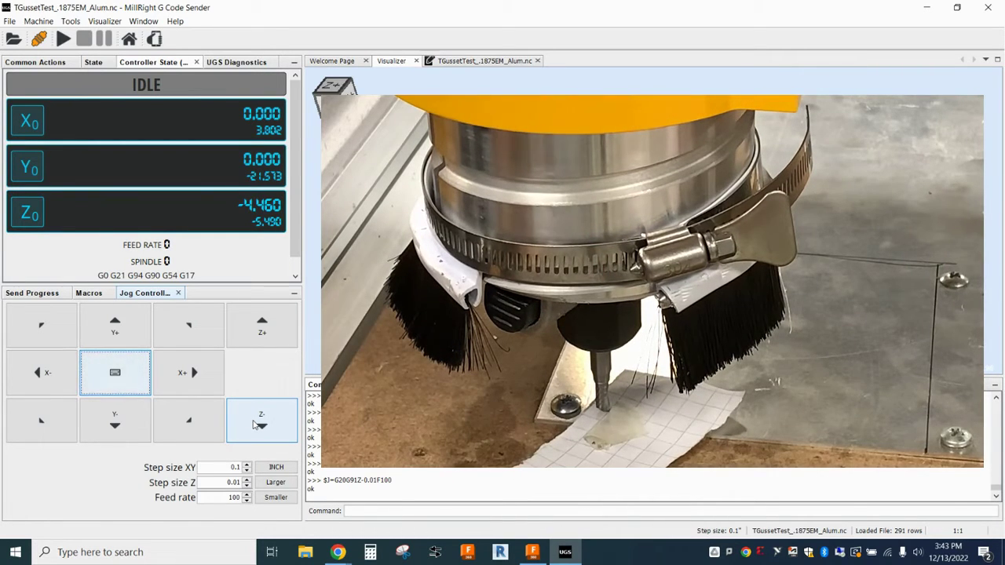
pyautogui.click(27, 213)
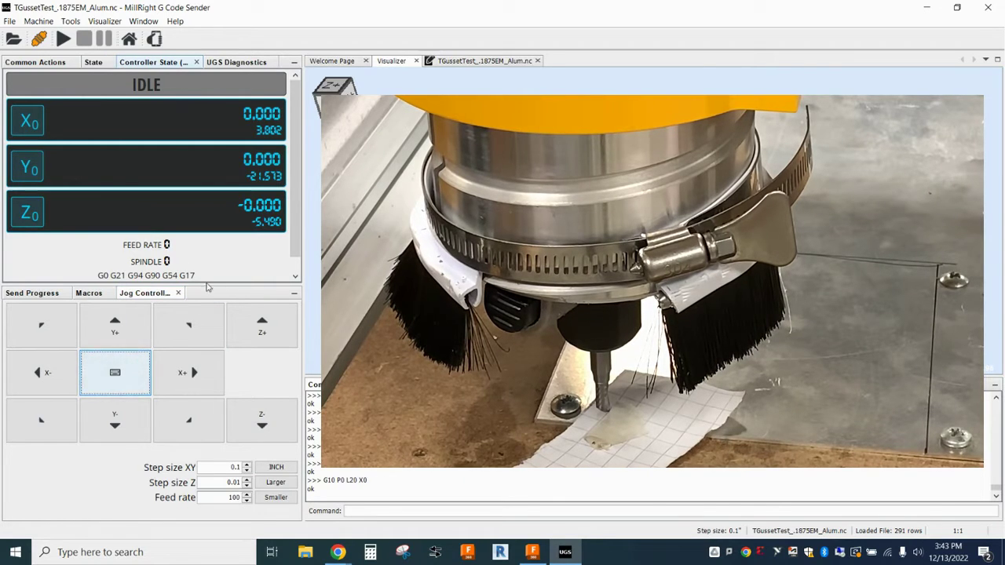
# Step: Set the Z step size to 1 inch, raise the tool one step above the plate, and zero the Z work axis there
pyautogui.click(229, 482)
pyautogui.doubleClick(228, 482)
pyautogui.write('1')
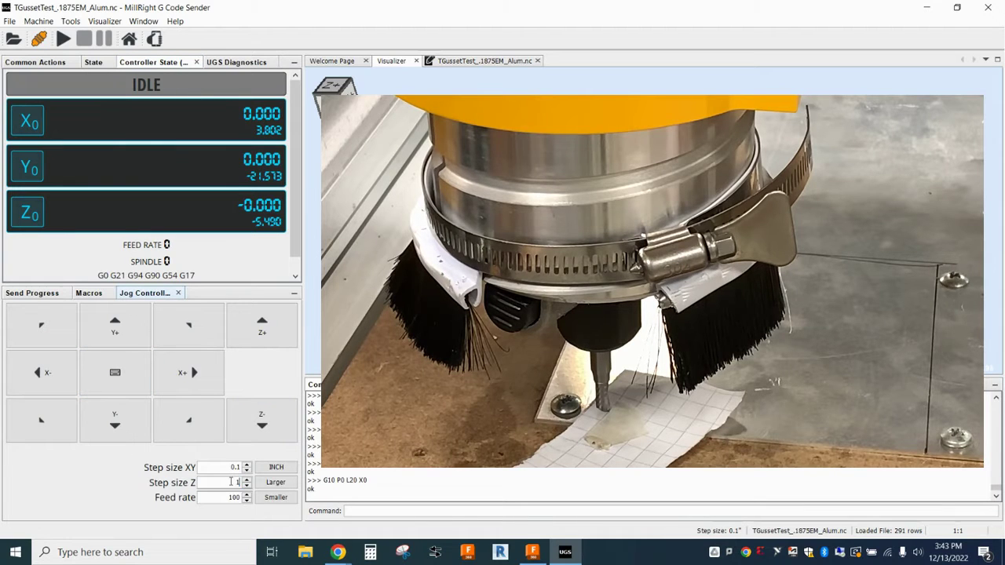
pyautogui.click(259, 336)
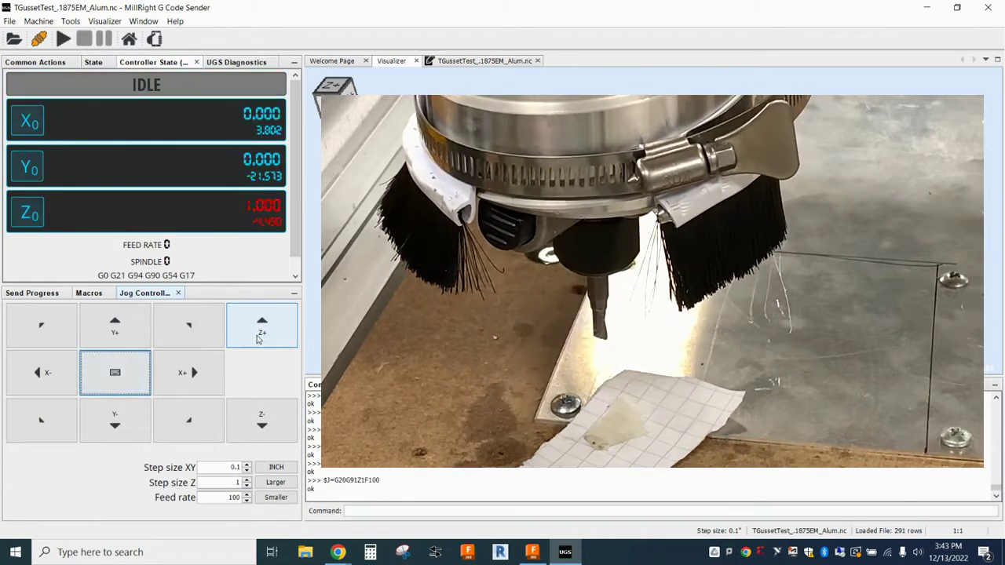
pyautogui.click(28, 213)
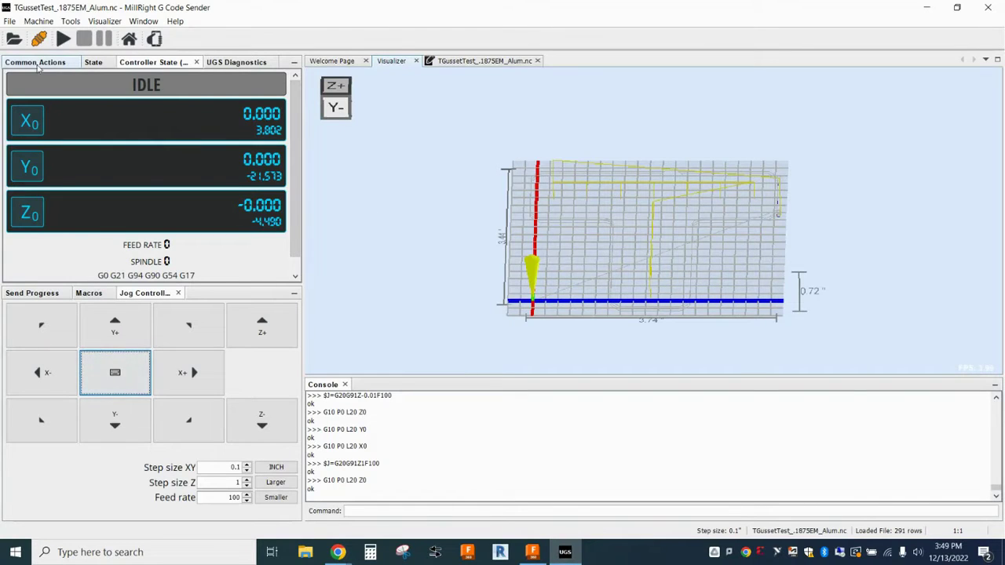
# Step: Open TGussetTest_.1875EM_Alum.nc from the Team 20 NC Codes folder and examine its toolpath against the axes in the visualizer
pyautogui.click(13, 39)
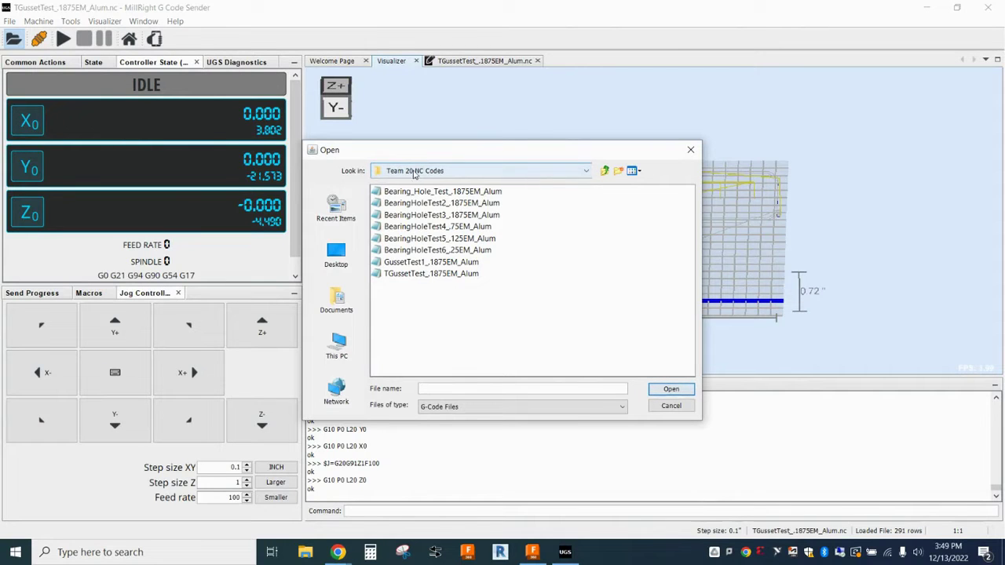
pyautogui.click(432, 274)
pyautogui.click(669, 390)
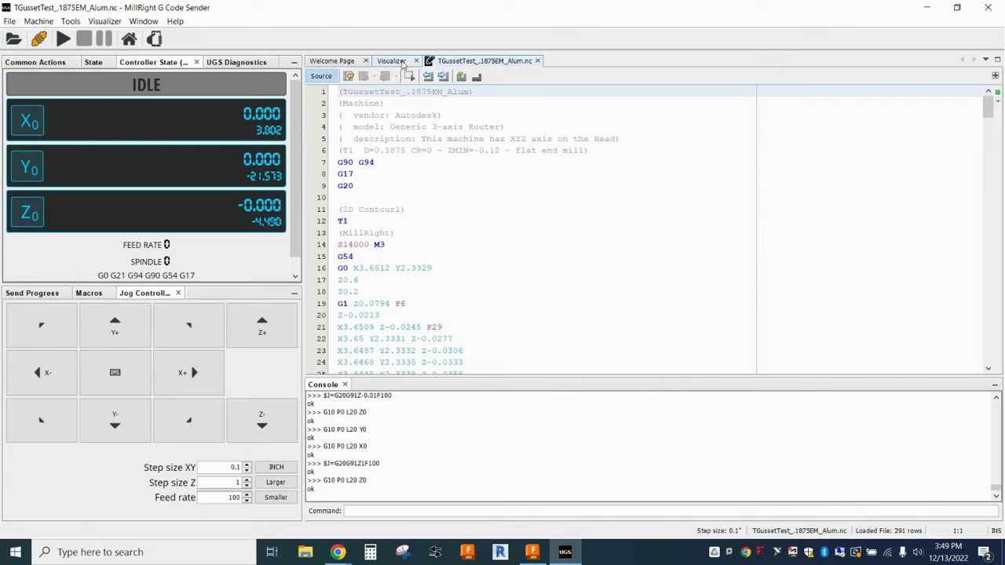
pyautogui.click(398, 62)
pyautogui.moveTo(472, 277); pyautogui.dragTo(481, 306)
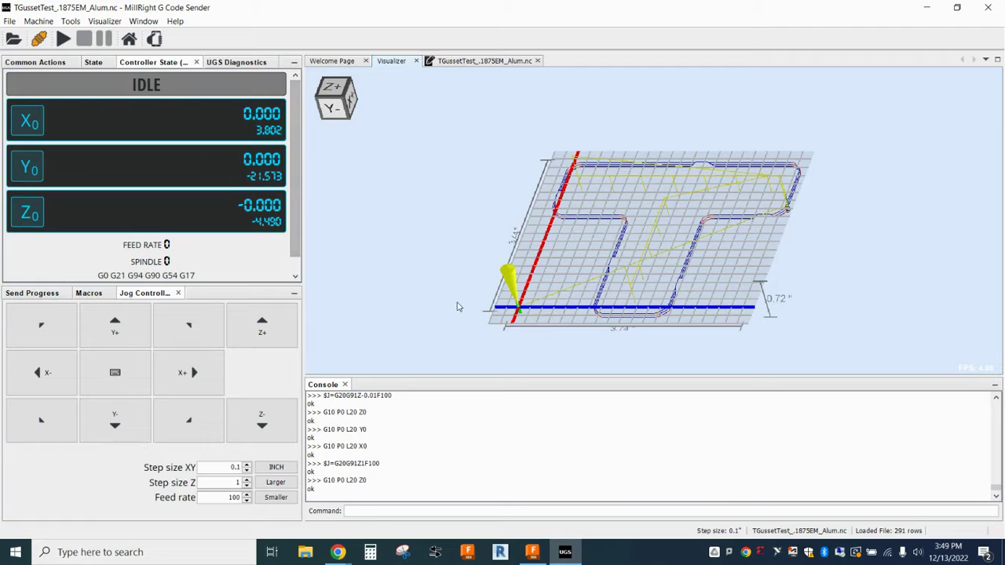
pyautogui.moveTo(455, 312)
pyautogui.mouseDown()
pyautogui.moveTo(473, 256)
pyautogui.moveTo(572, 265)
pyautogui.moveTo(507, 271)
pyautogui.moveTo(461, 295)
pyautogui.mouseUp()
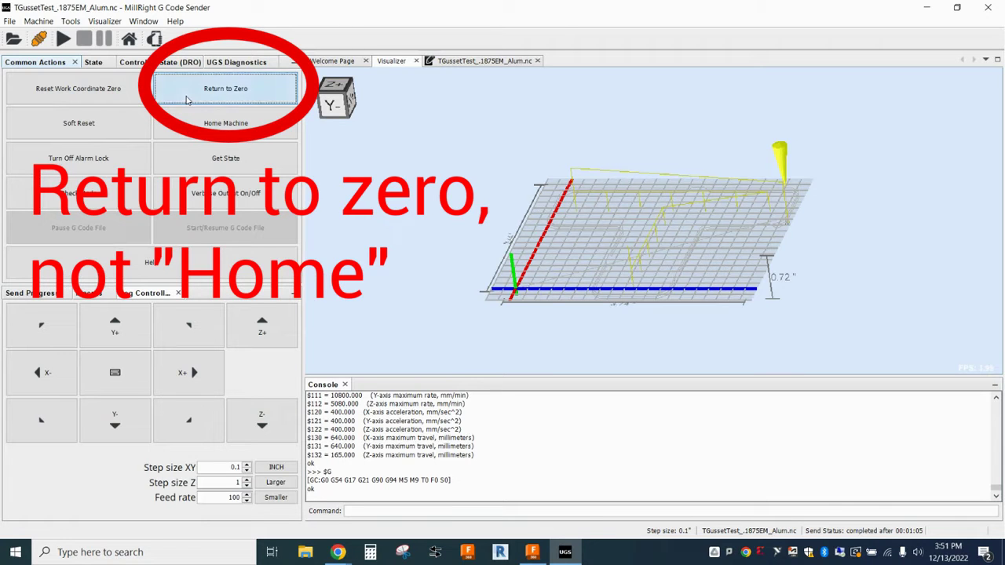
# Step: Return the tool to work zero, lower it 1 inch to rezero Z at the plate's surface, and raise it clear
pyautogui.click(187, 100)
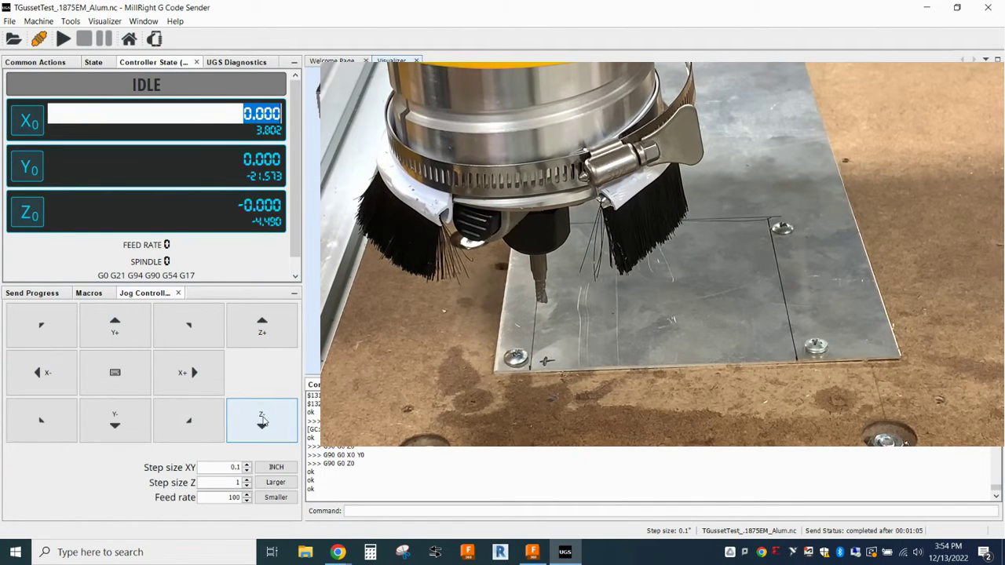
pyautogui.click(263, 421)
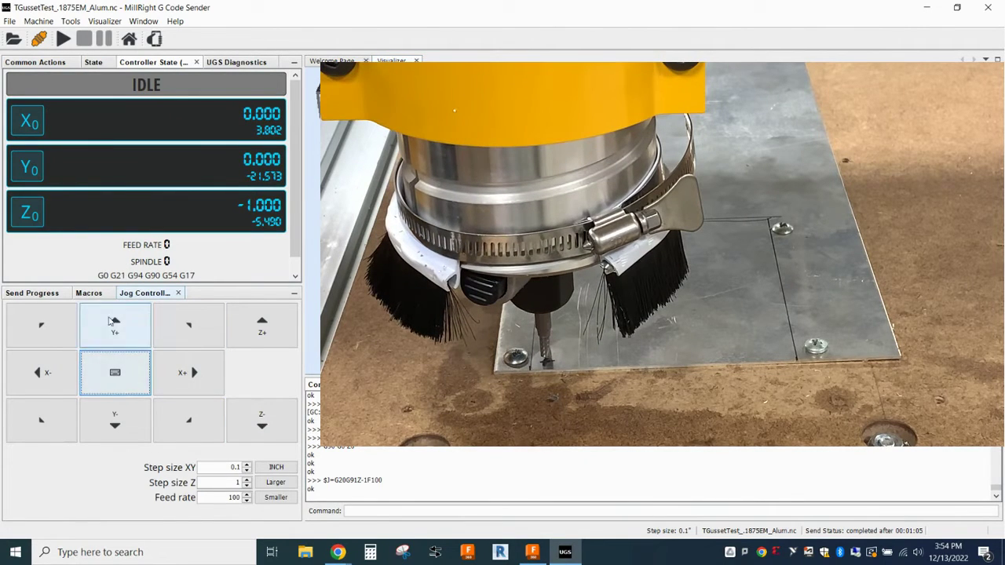
pyautogui.click(28, 212)
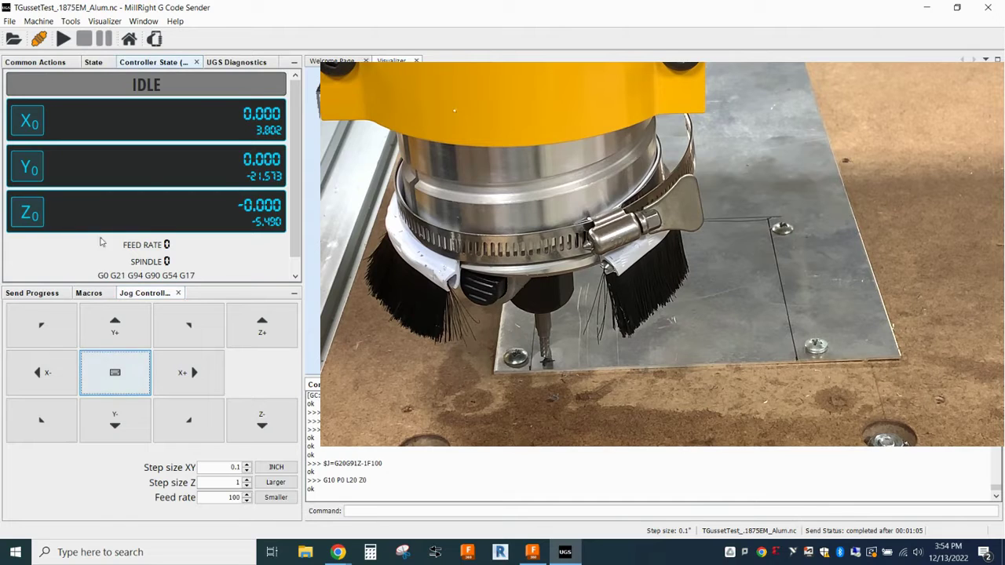
pyautogui.click(250, 329)
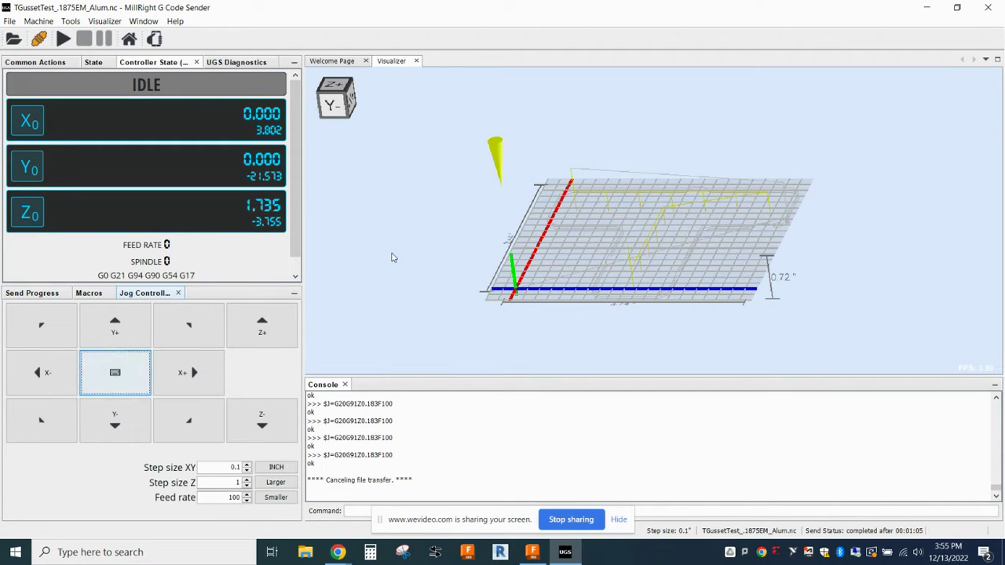
# Step: Open the loaded T-gusset G-code for editing and check the tool diameter and end-mill type in the line 6 comment
pyautogui.click(10, 21)
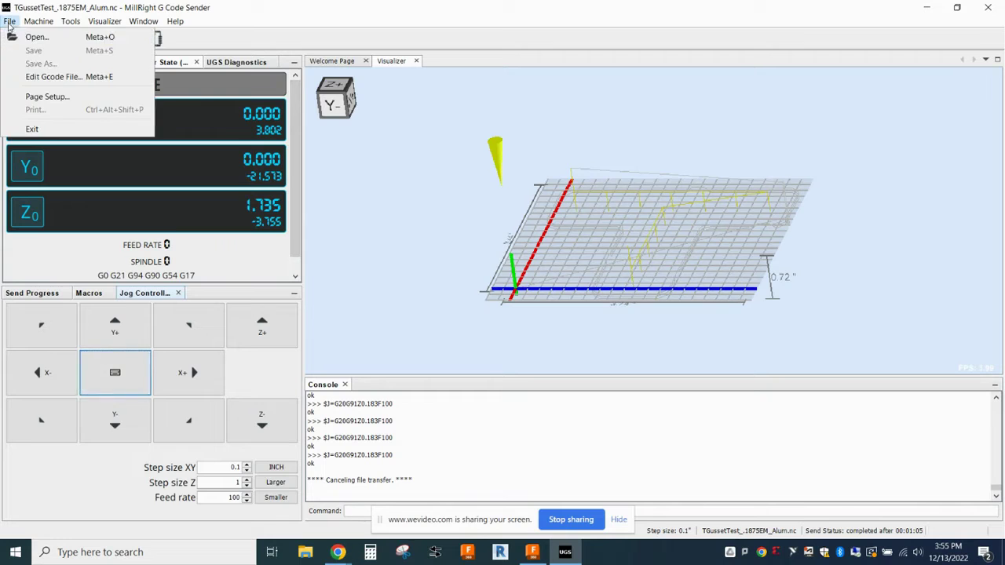
pyautogui.click(49, 76)
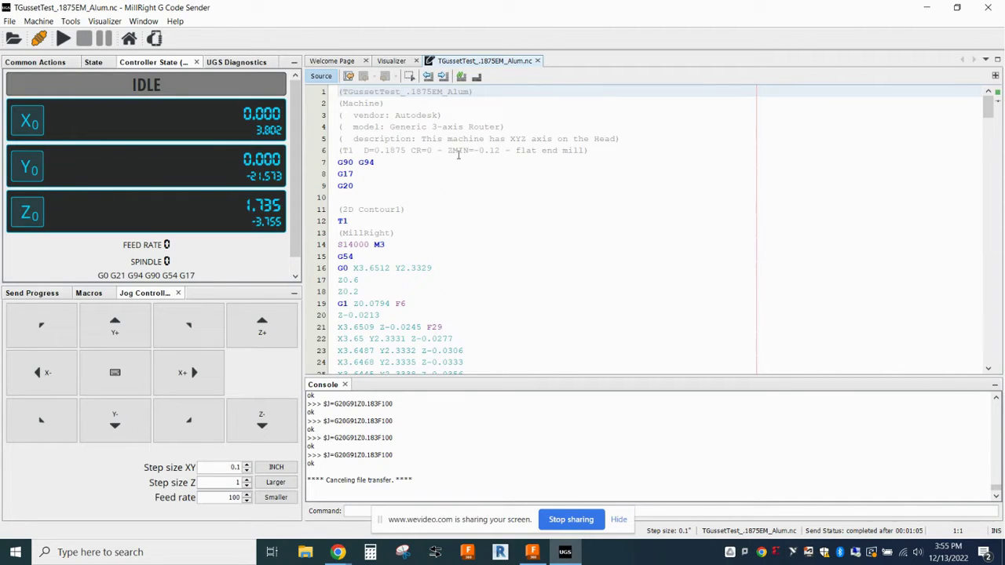
pyautogui.click(351, 150)
pyautogui.tripleClick(351, 149)
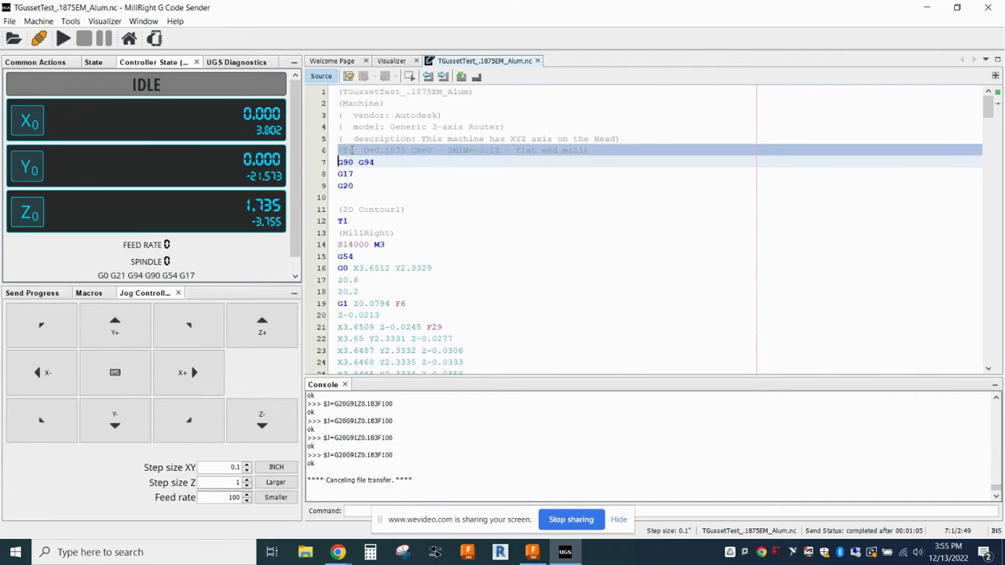
pyautogui.click(540, 151)
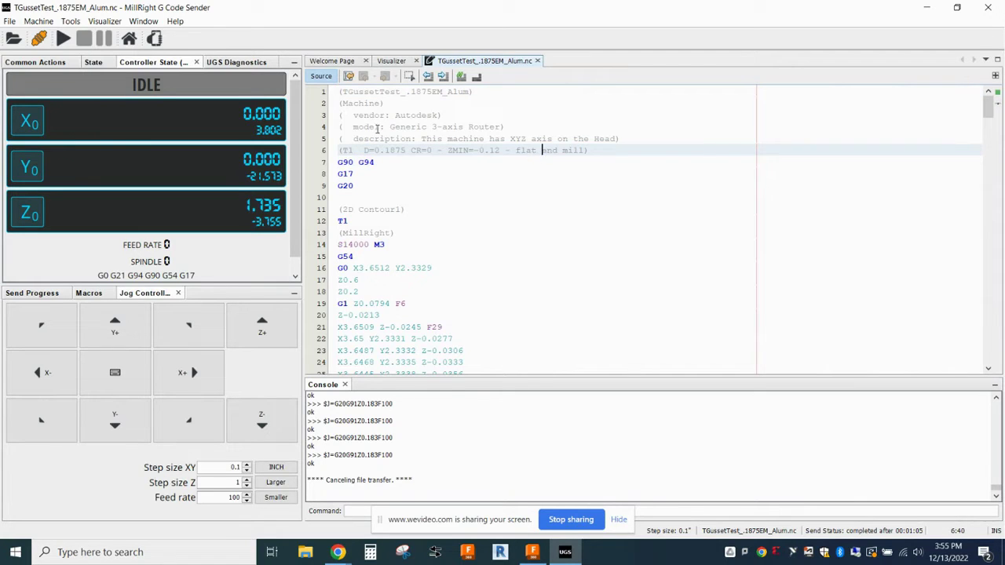
pyautogui.moveTo(363, 150); pyautogui.dragTo(392, 150)
pyautogui.moveTo(515, 151); pyautogui.dragTo(583, 151)
pyautogui.click(591, 152)
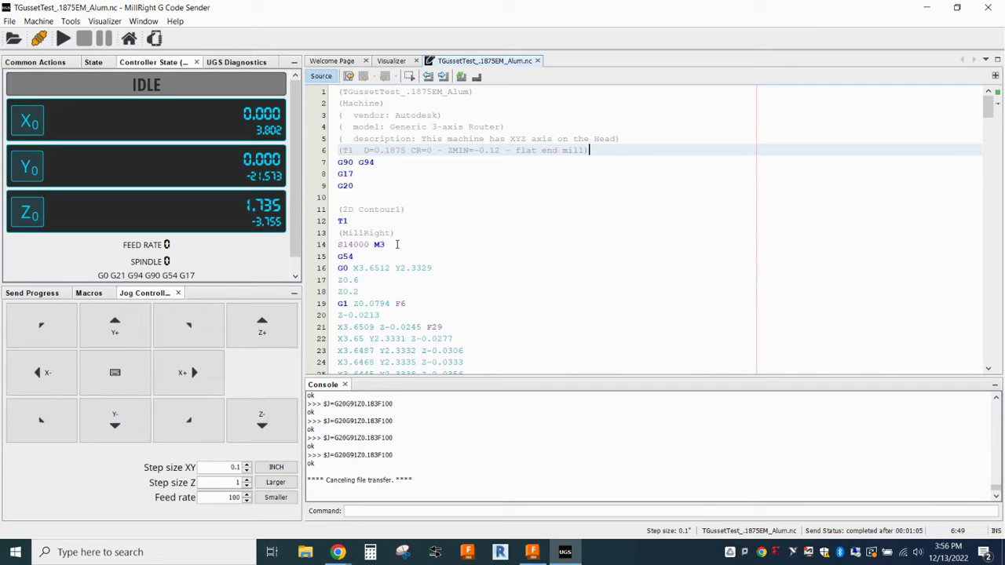
# Step: Check the spindle-speed command on line 14 and start sending the T-gusset G-code to the machine
pyautogui.click(397, 245)
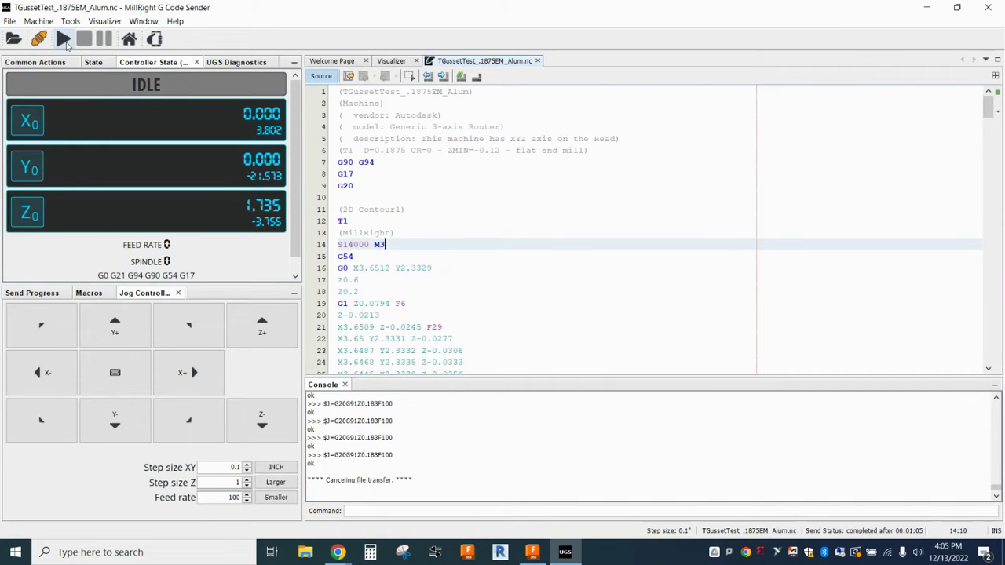
pyautogui.click(66, 44)
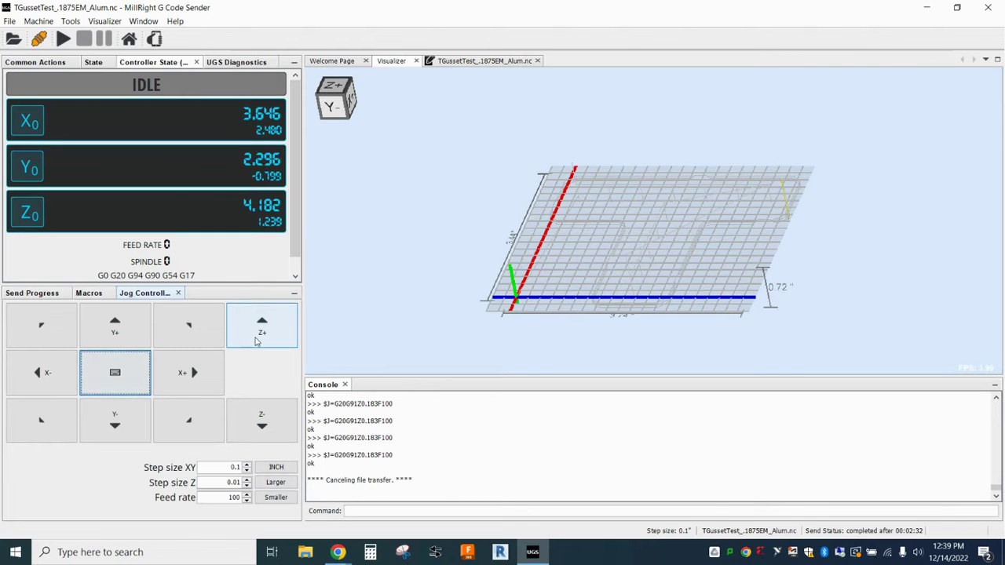
# Step: Jog the tool in +X, −Y and −Z to the tubing in the vise, finishing with three 0.1-inch steps in +X
pyautogui.click(194, 376)
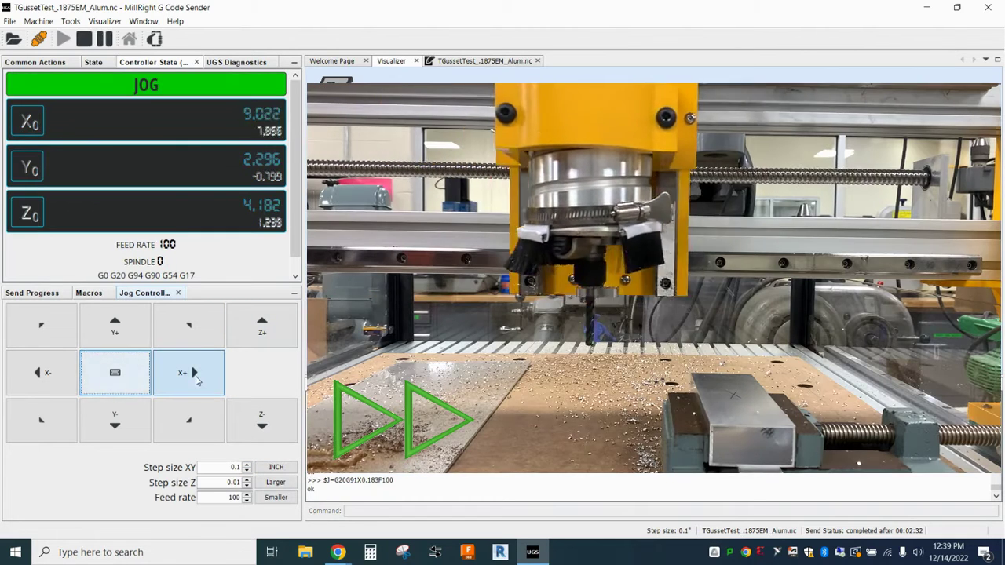
pyautogui.click(113, 416)
pyautogui.click(265, 416)
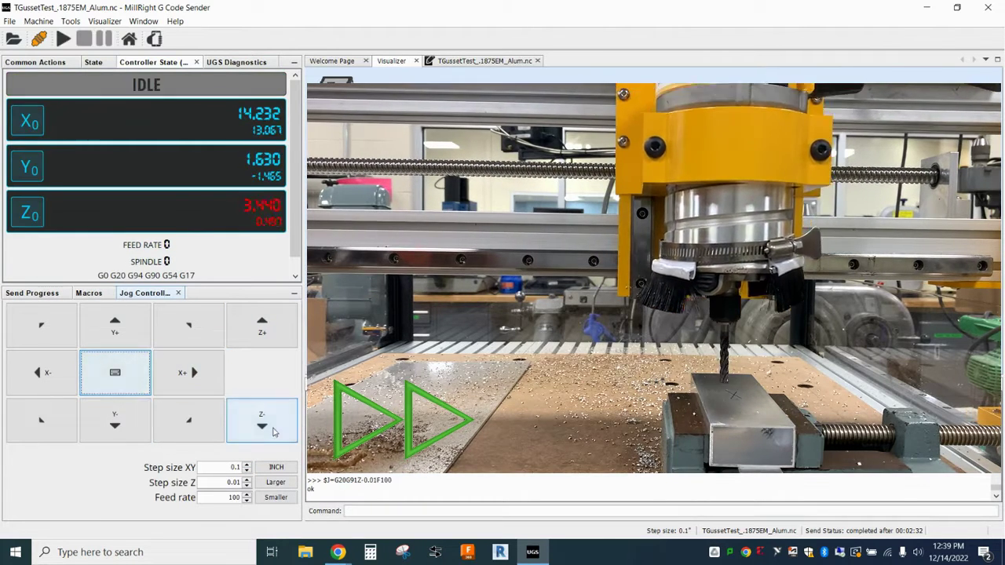
pyautogui.click(187, 375)
pyautogui.click(186, 374)
pyautogui.click(187, 374)
# Step: Lower the tool onto the paper on top of the clamped tubing in 0.01-inch Z steps
pyautogui.click(280, 429)
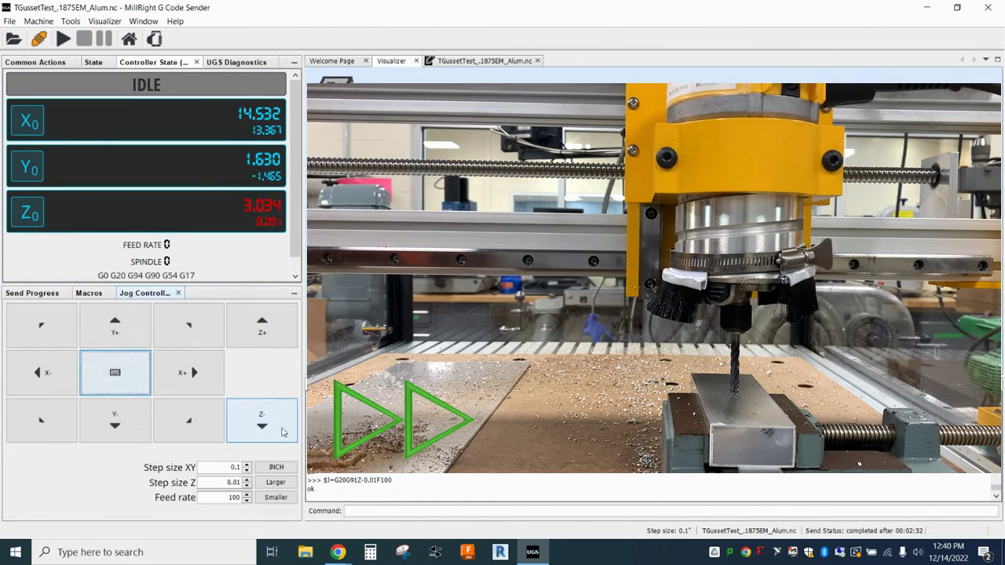
pyautogui.click(281, 429)
pyautogui.click(282, 430)
pyautogui.click(283, 431)
pyautogui.click(283, 431)
pyautogui.click(282, 431)
pyautogui.click(283, 431)
pyautogui.click(283, 431)
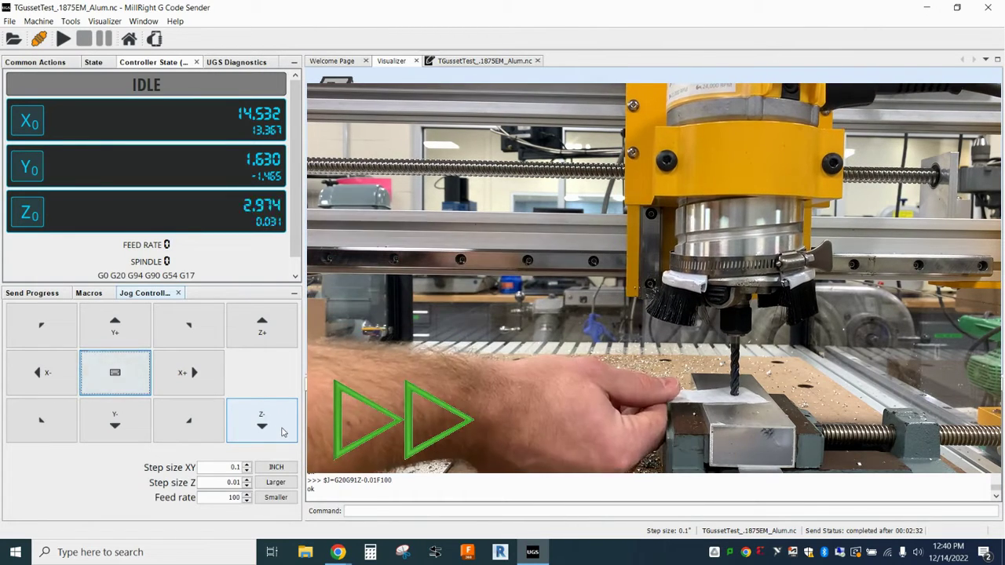
pyautogui.click(282, 431)
# Step: Zero the X and Y work axes at the tool's position over the clamped tubing and raise the tool clear
pyautogui.click(28, 121)
pyautogui.click(27, 167)
pyautogui.click(262, 326)
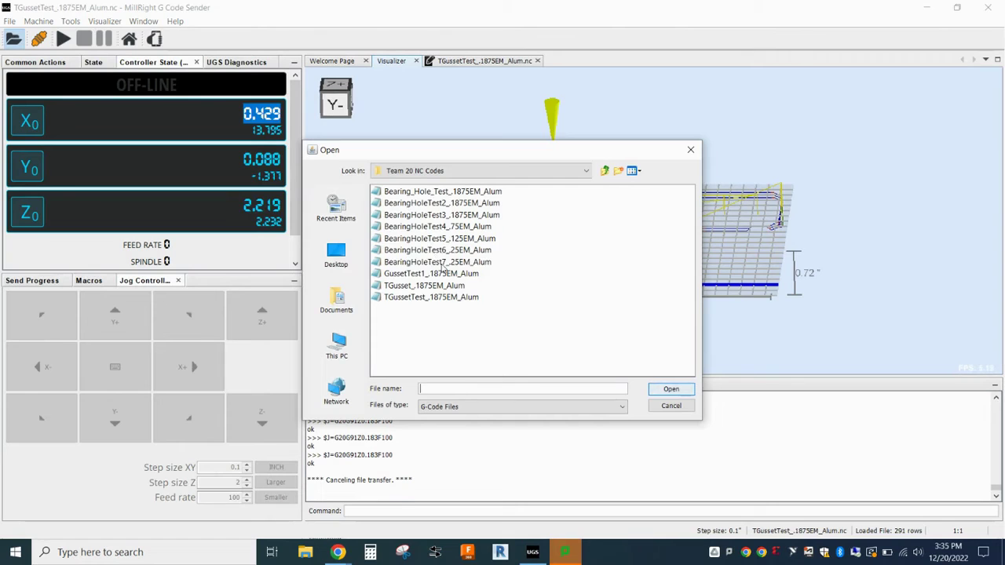
# Step: Open BearingHoleTest7_.25EM_Alum.nc and examine its bore toolpath in the visualizer
pyautogui.click(439, 262)
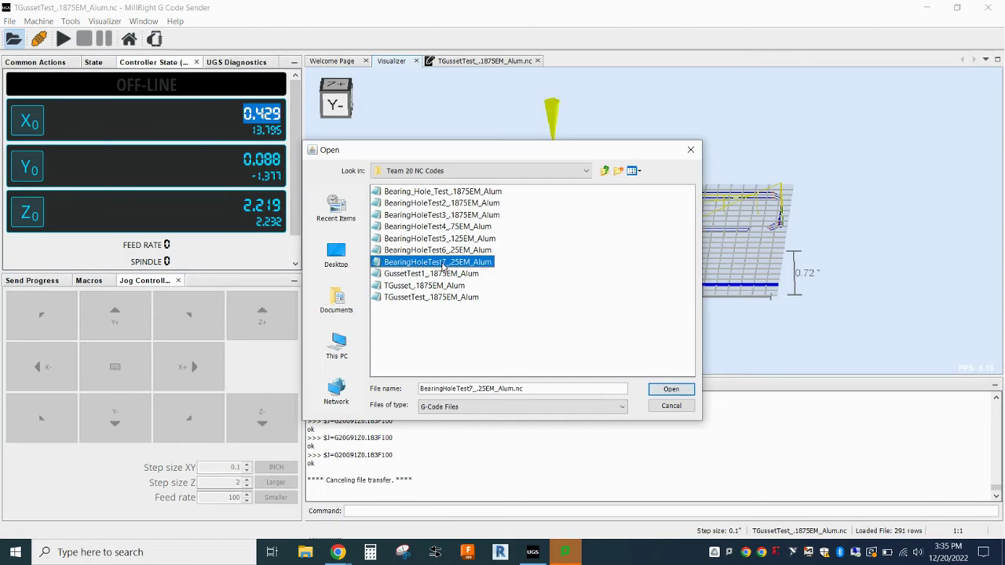
pyautogui.doubleClick(442, 265)
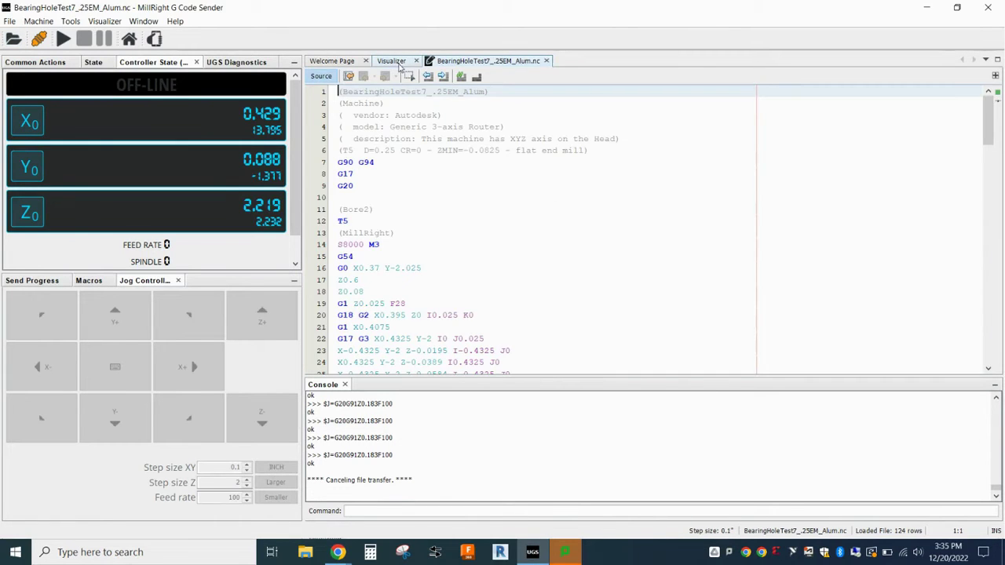
pyautogui.click(393, 61)
pyautogui.moveTo(620, 320)
pyautogui.mouseDown()
pyautogui.moveTo(603, 330)
pyautogui.moveTo(624, 291)
pyautogui.moveTo(604, 328)
pyautogui.mouseUp()
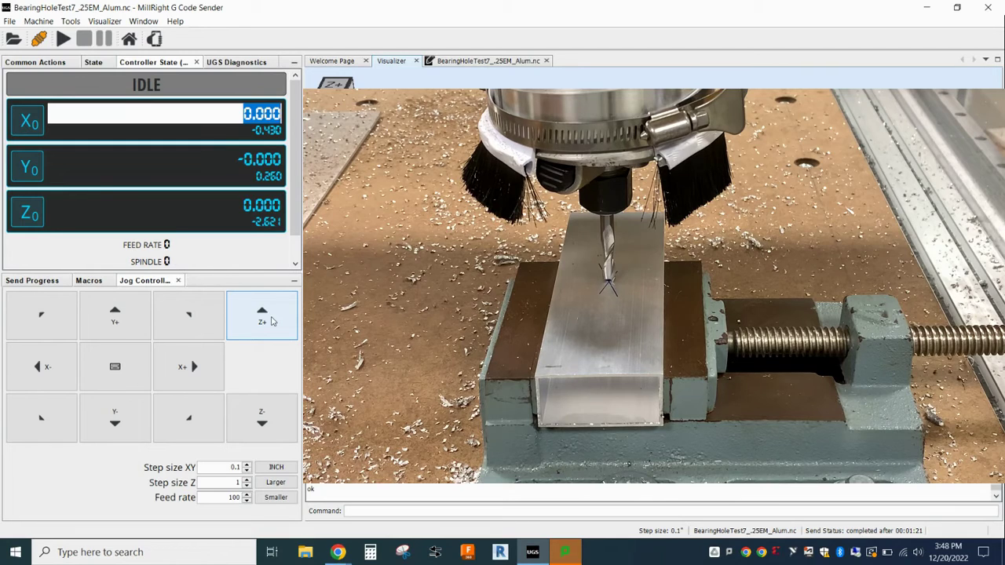
# Step: Raise the tool 1 inch in Z above the X mark on the clamped tubing
pyautogui.click(271, 320)
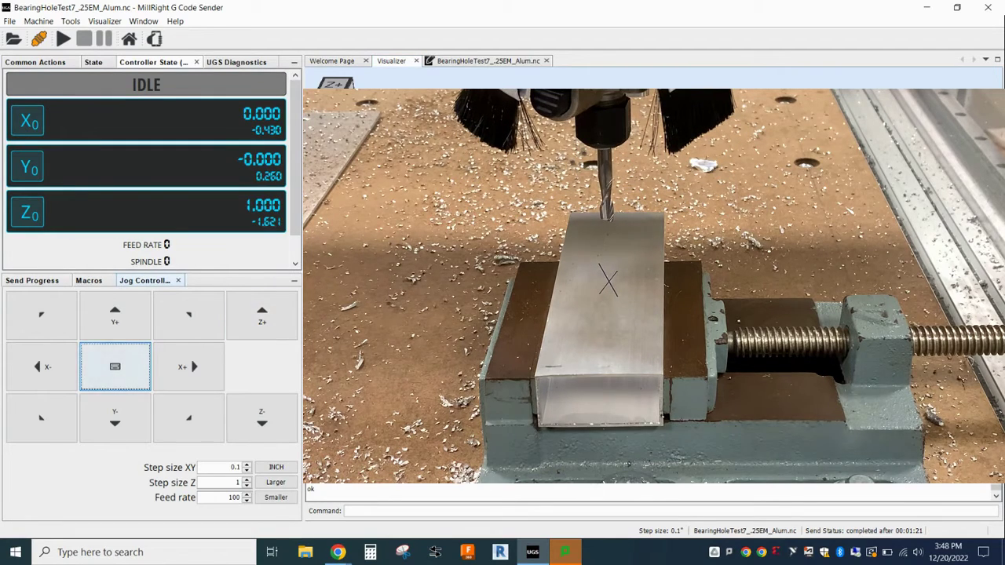